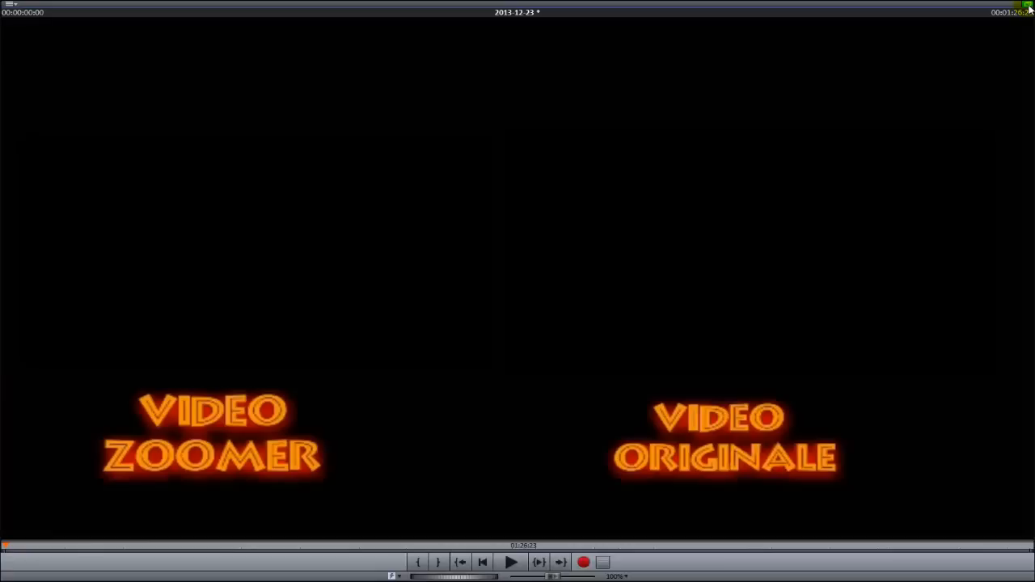
Replace the TUTORIEL ZOOM VIDEO clip with the Le Hobbit trailer from the Desktop folder and show the project in timeline mode
left_click(1028, 7)
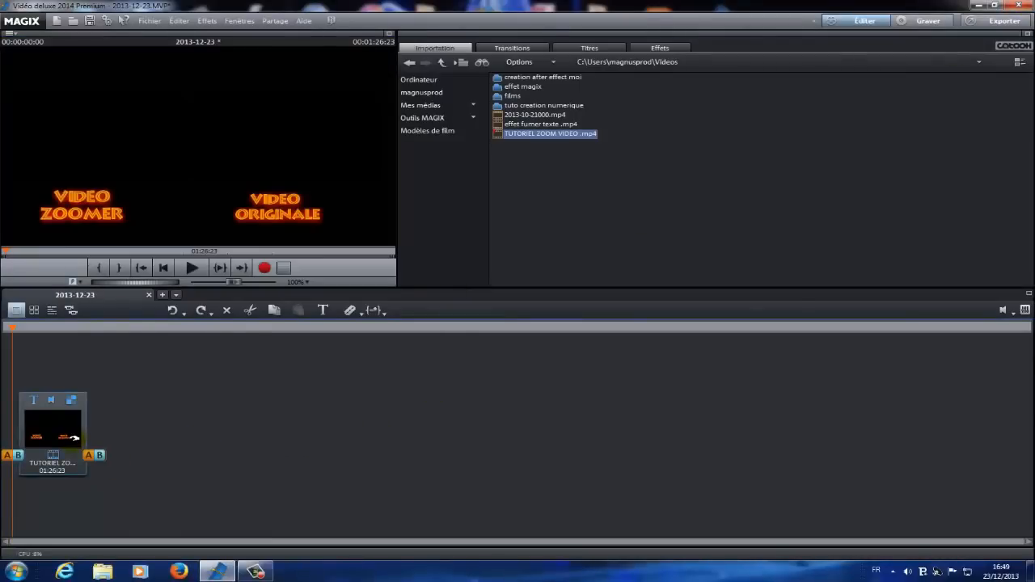
key("Delete")
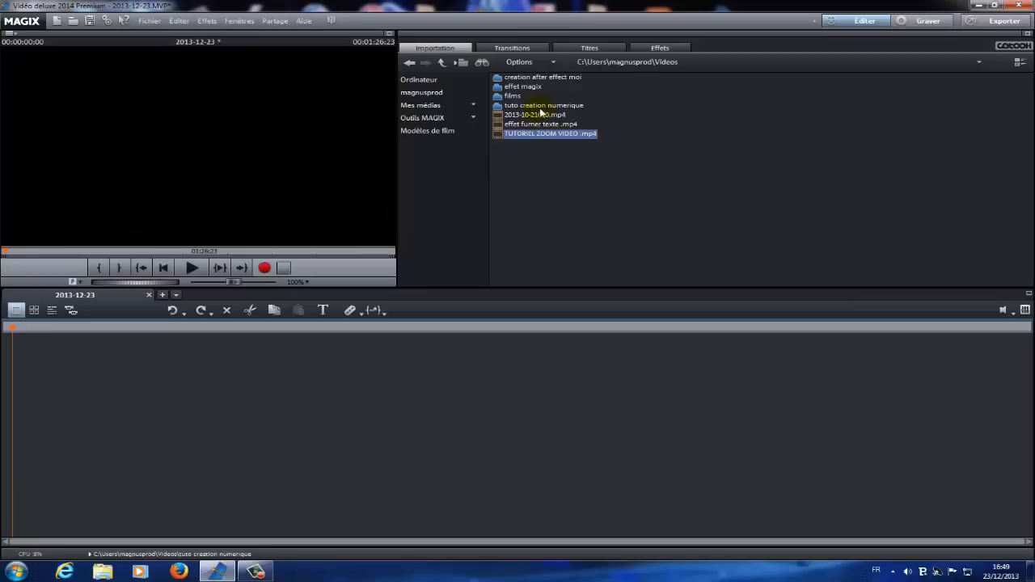
left_click(418, 79)
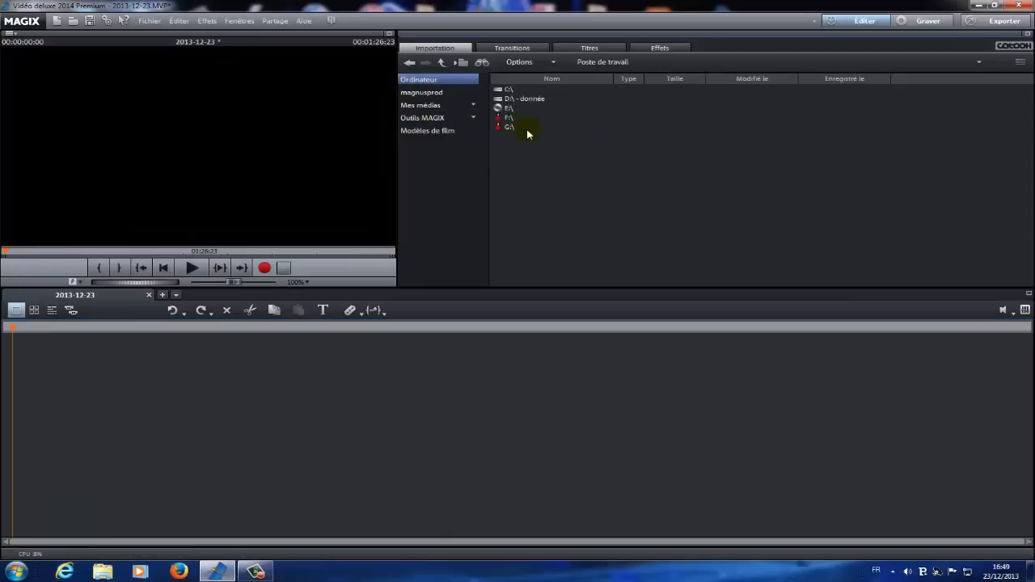
left_click(454, 92)
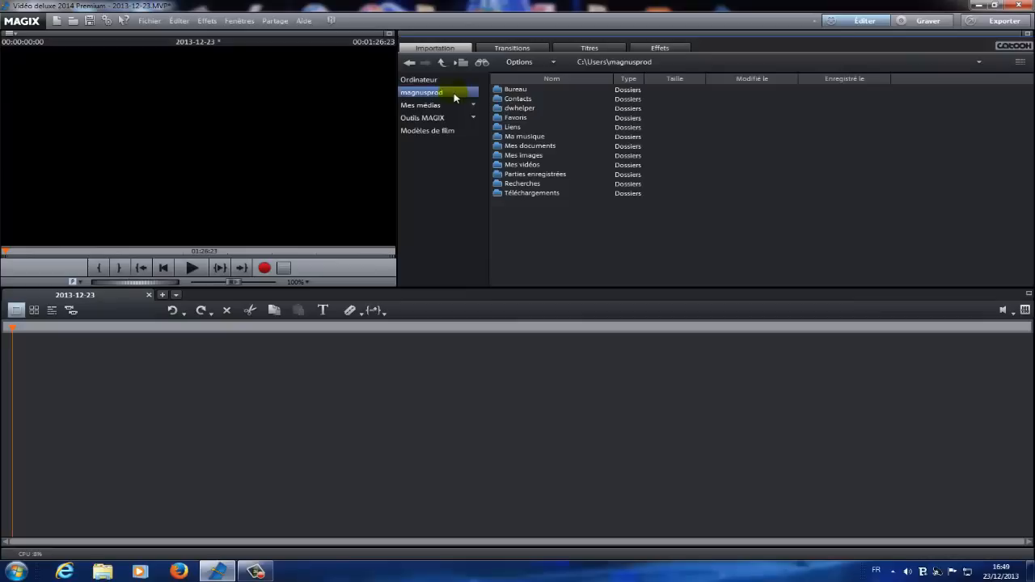
double_click(520, 89)
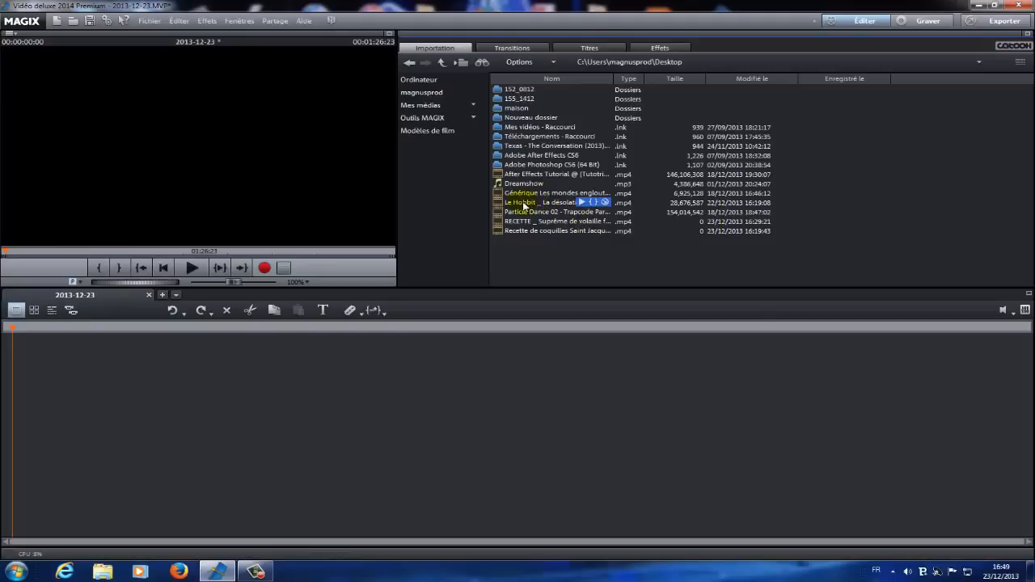
mouse_move(523, 207)
left_mouse_down()
mouse_move(189, 402)
mouse_move(46, 390)
mouse_move(73, 395)
left_mouse_up()
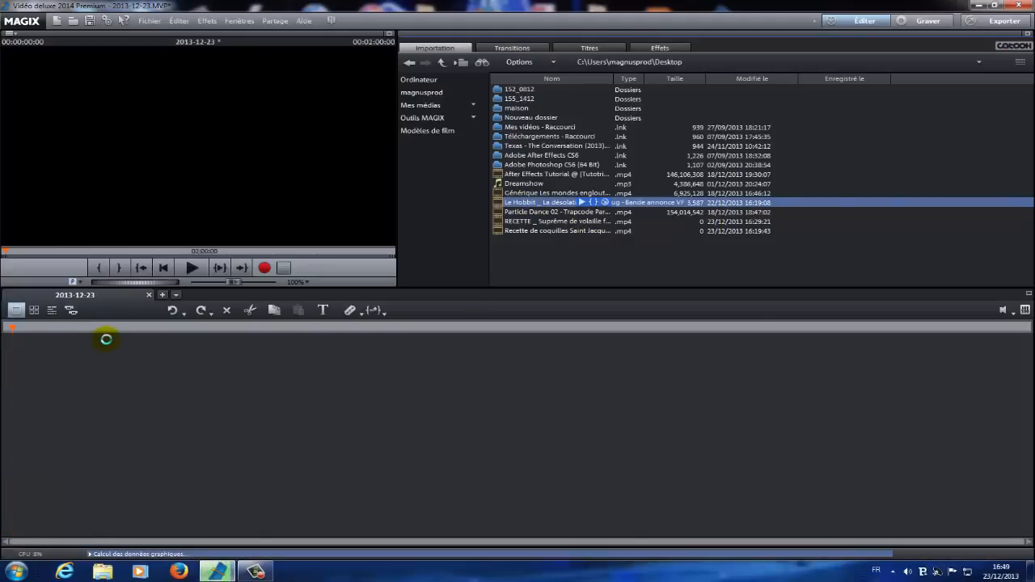
left_click(51, 310)
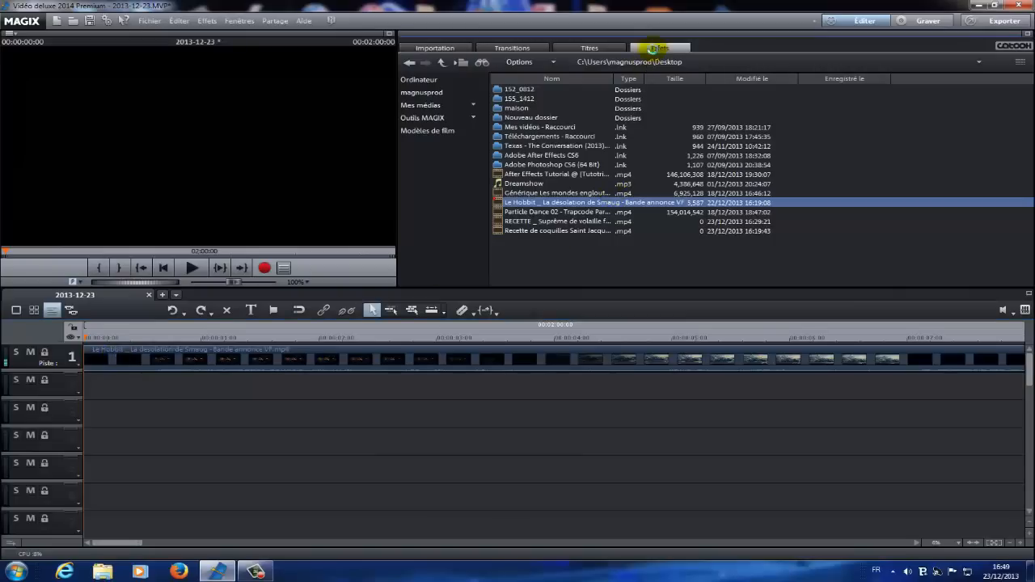
Open the Travelling/Zoom movement effect for the Le Hobbit clip
left_click(657, 47)
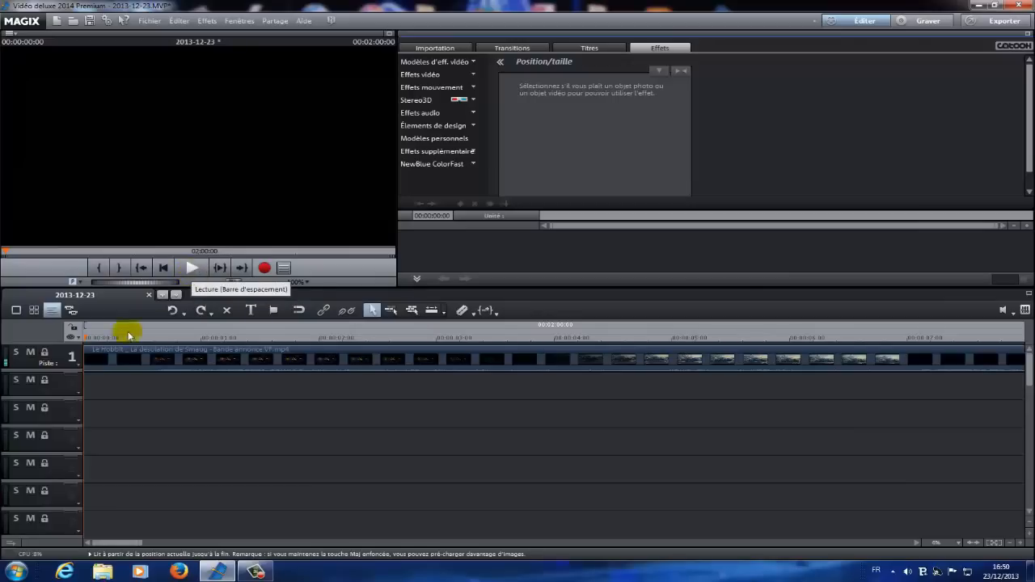
mouse_move(100, 335)
left_mouse_down()
mouse_move(227, 337)
mouse_move(73, 336)
mouse_move(127, 338)
mouse_move(89, 351)
left_mouse_up()
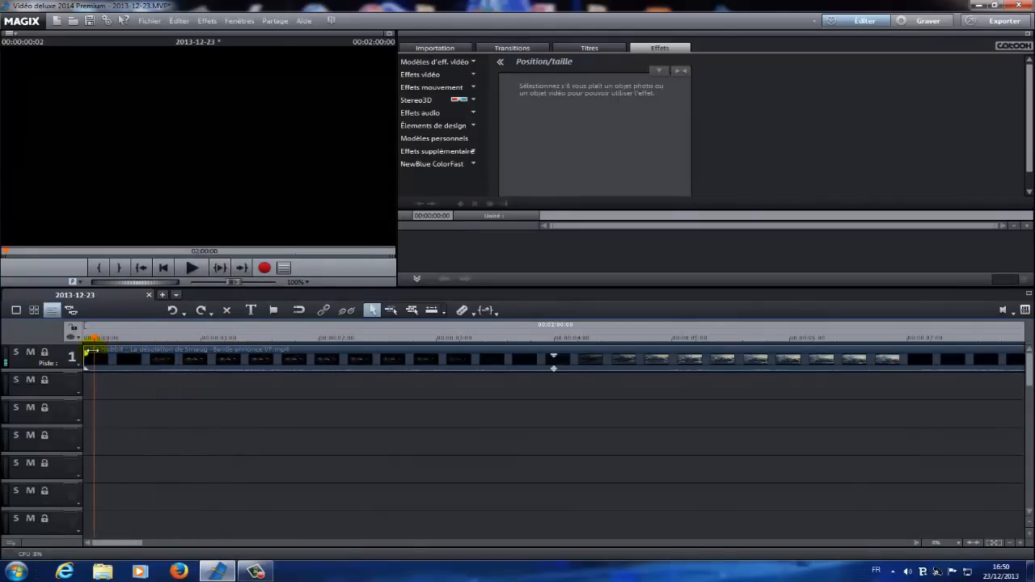
left_click(458, 87)
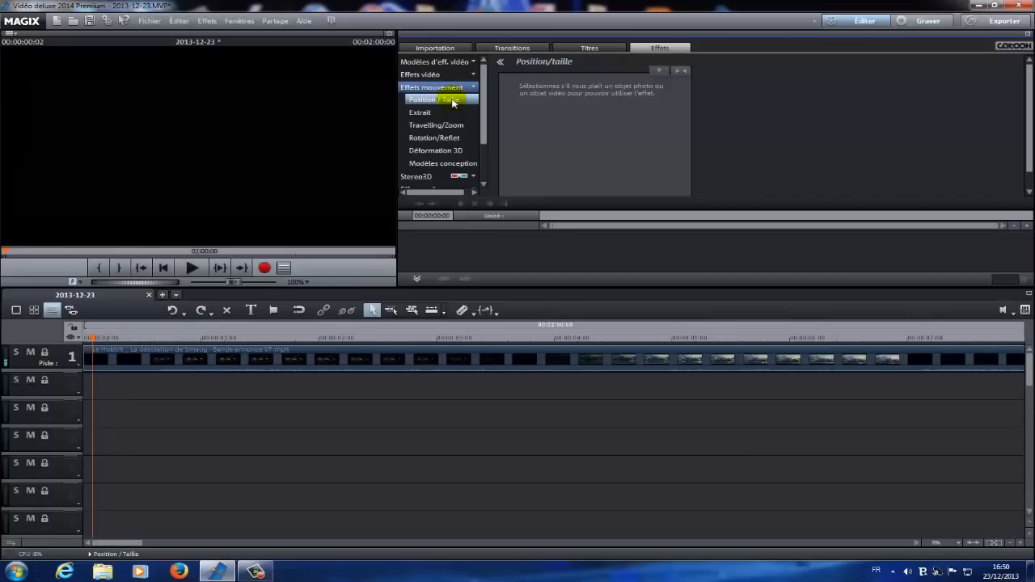
left_click(438, 127)
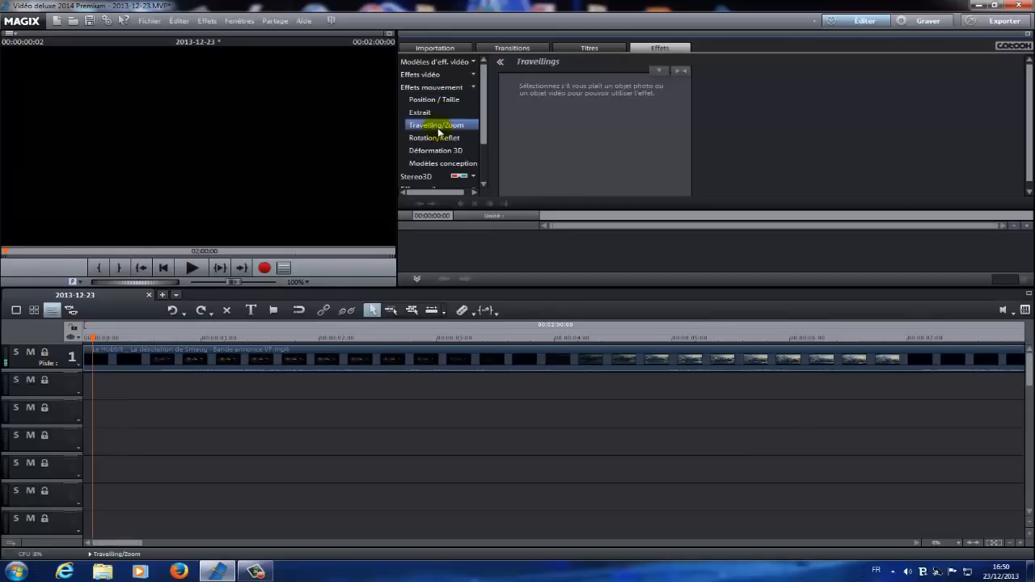
left_click(104, 355)
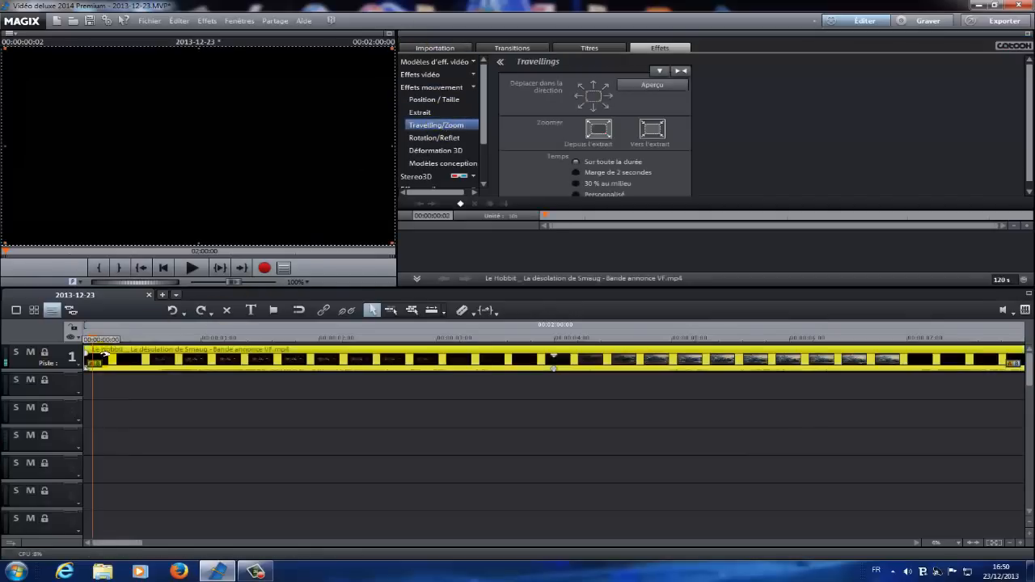
Add Travelling/Zoom keyframes to the clip at 00:00:00:00 and 00:00:03:21
left_click(89, 338)
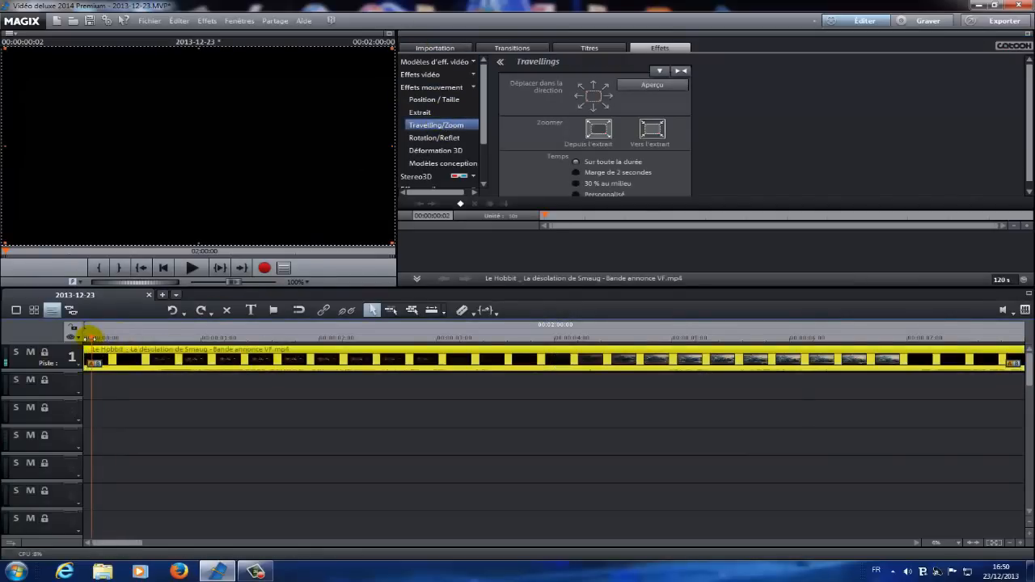
left_click_drag(90, 338, 87, 337)
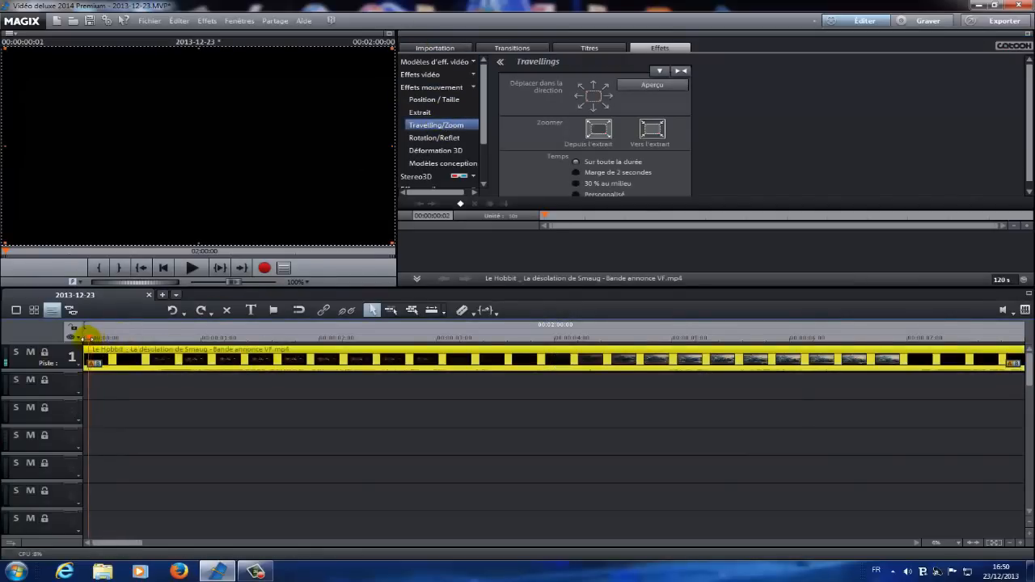
left_click(459, 204)
left_click(78, 334)
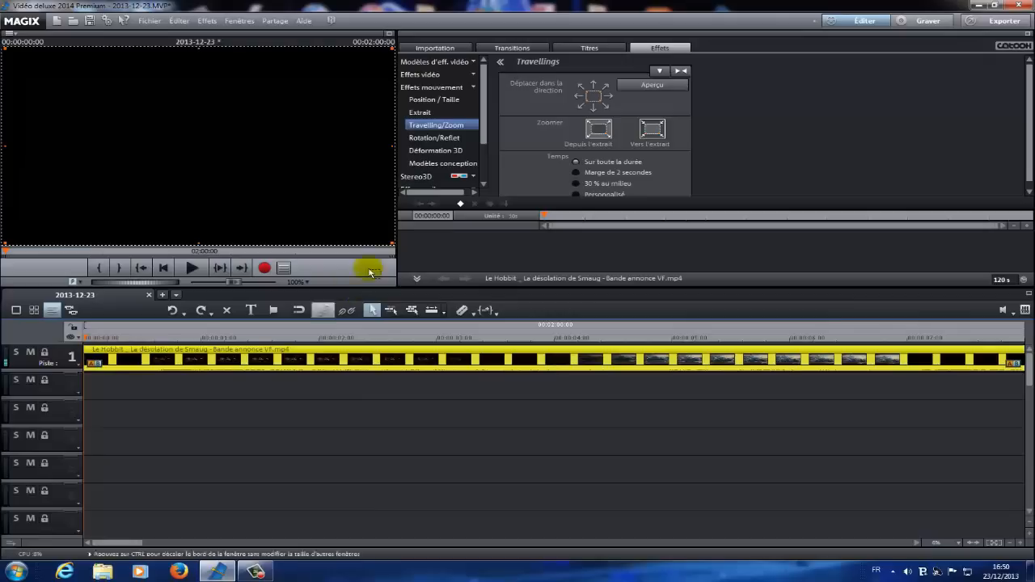
left_click(459, 203)
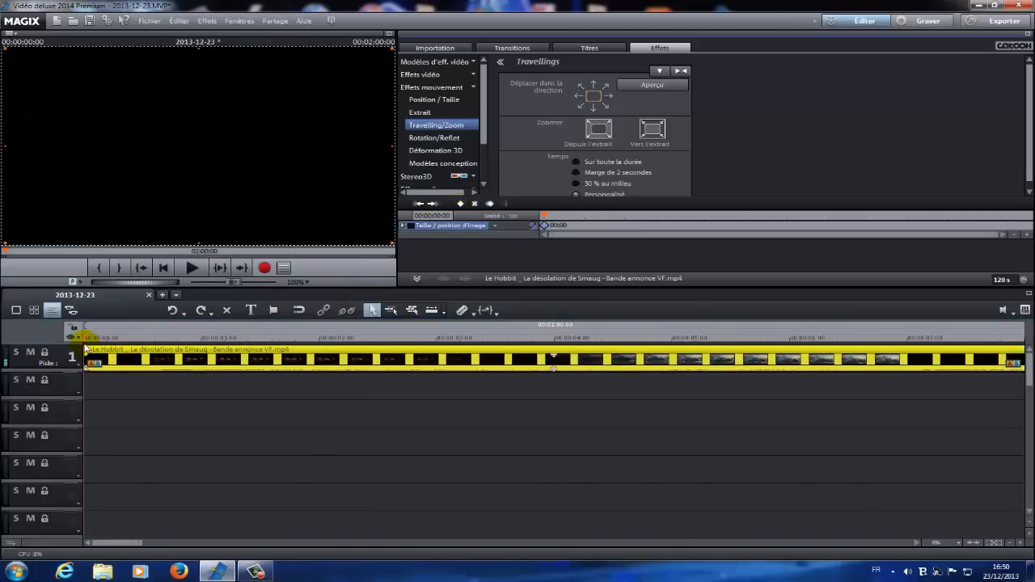
left_click_drag(86, 337, 534, 359)
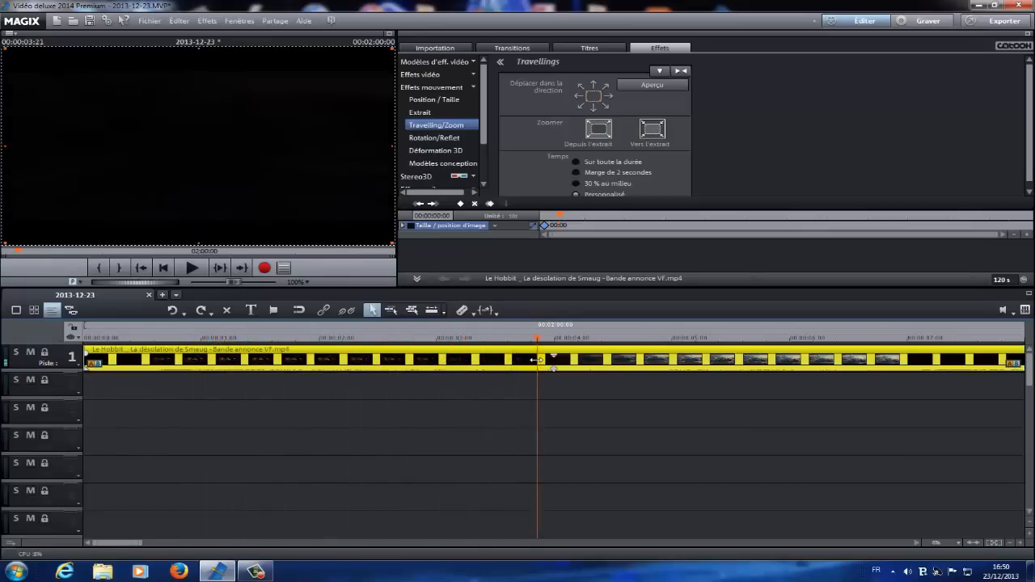
left_click(461, 204)
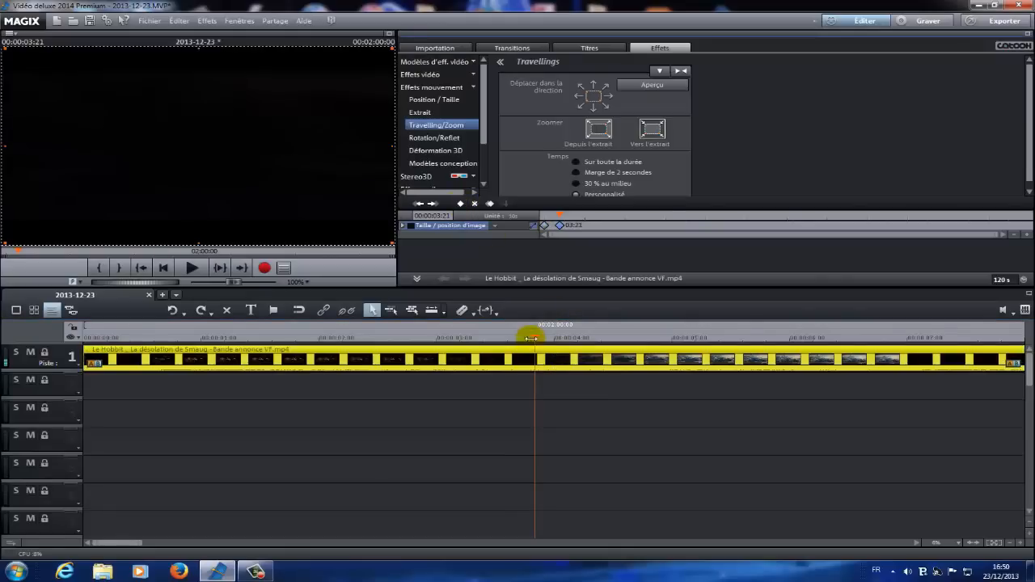
Shrink the zoom frame around the boat at 00:00:04:19 and shift it left to follow the boat at 00:00:05:16
left_click_drag(534, 337, 643, 330)
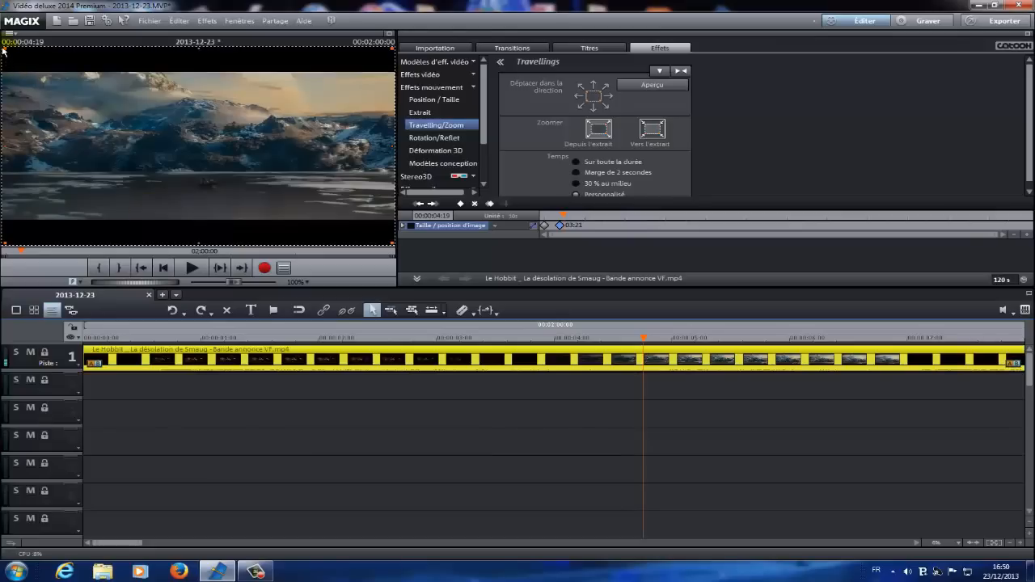
left_click_drag(4, 47, 93, 121)
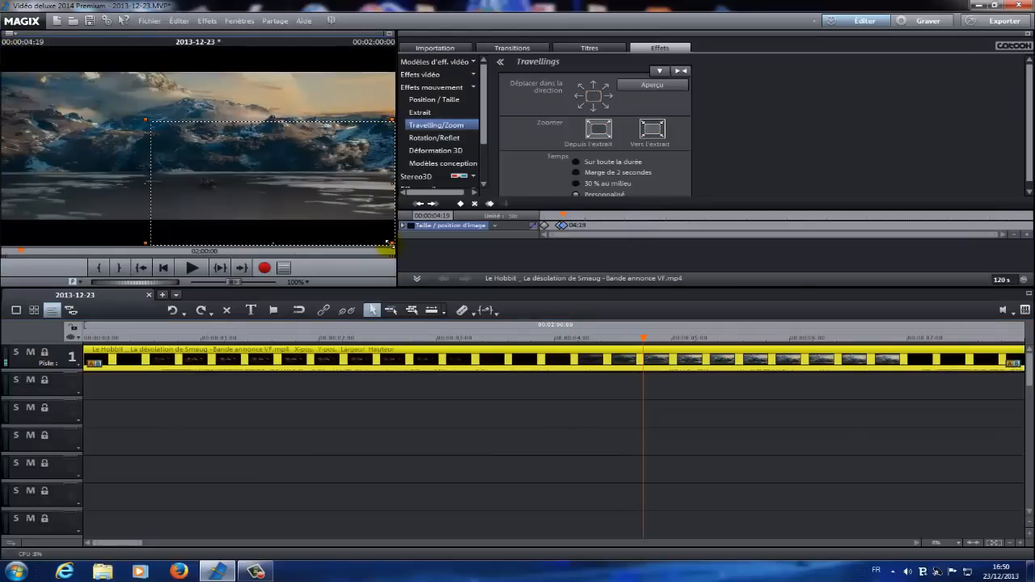
left_click_drag(392, 243, 308, 209)
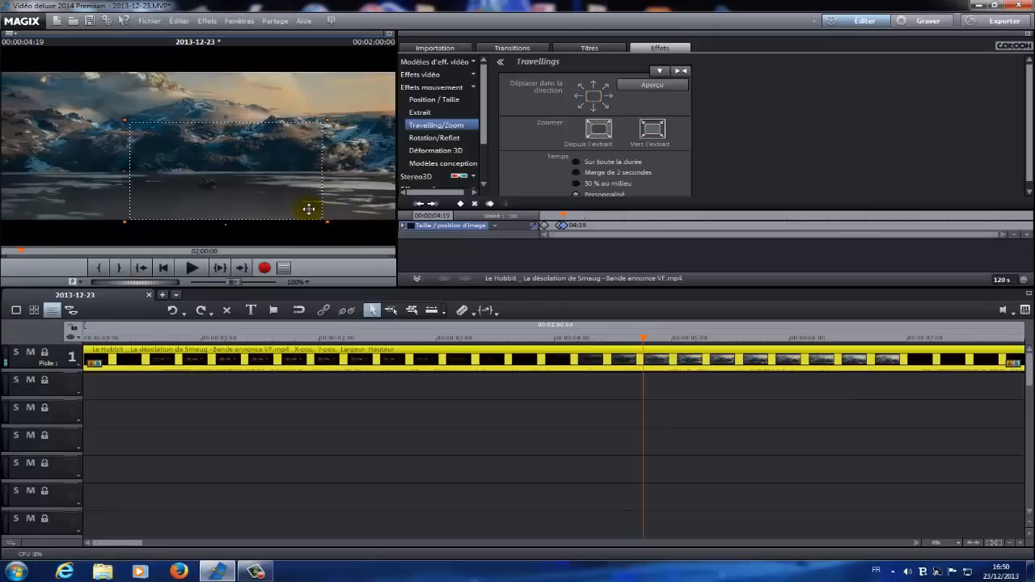
left_click_drag(643, 337, 746, 335)
left_click_drag(267, 182, 208, 183)
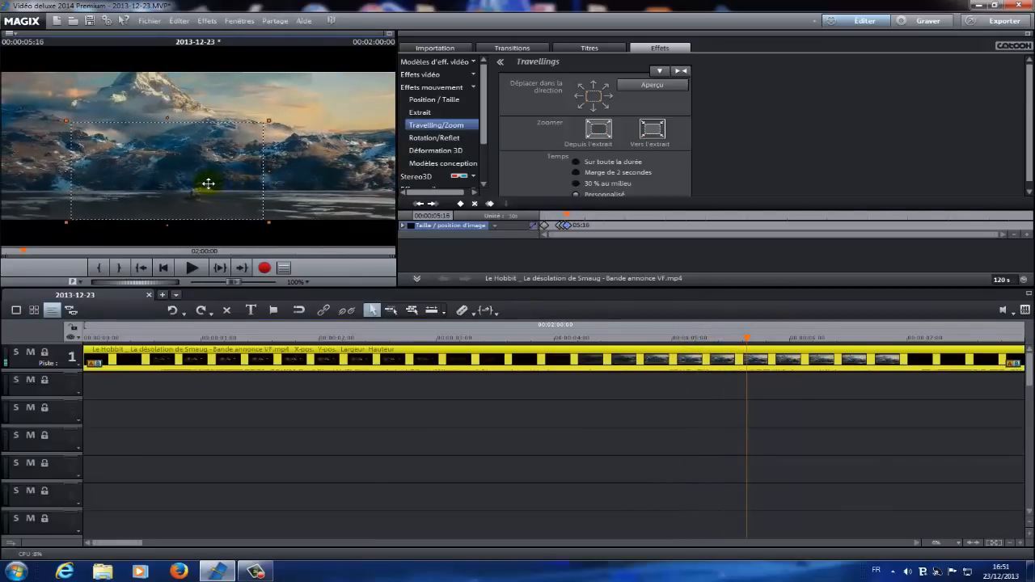
Add a keyframe at 00:00:06:24 and enlarge the zoom frame upward and to the right
left_click_drag(746, 337, 903, 338)
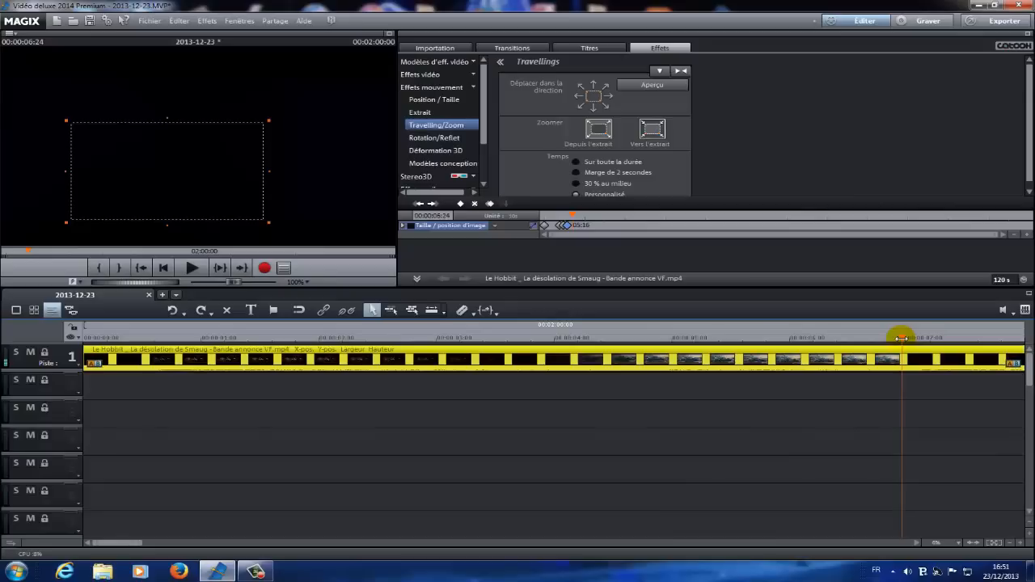
left_click(462, 205)
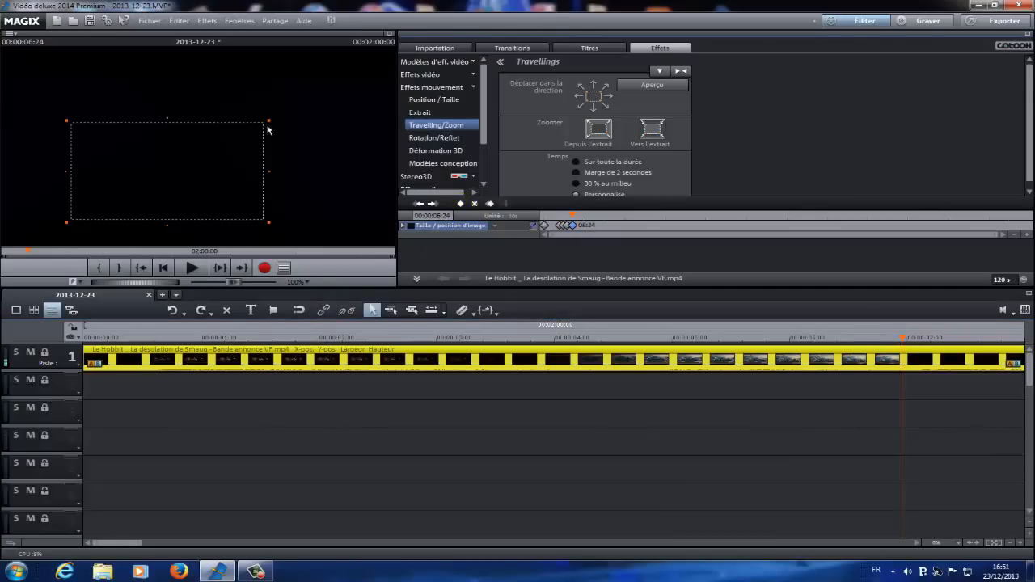
left_click_drag(269, 121, 369, 71)
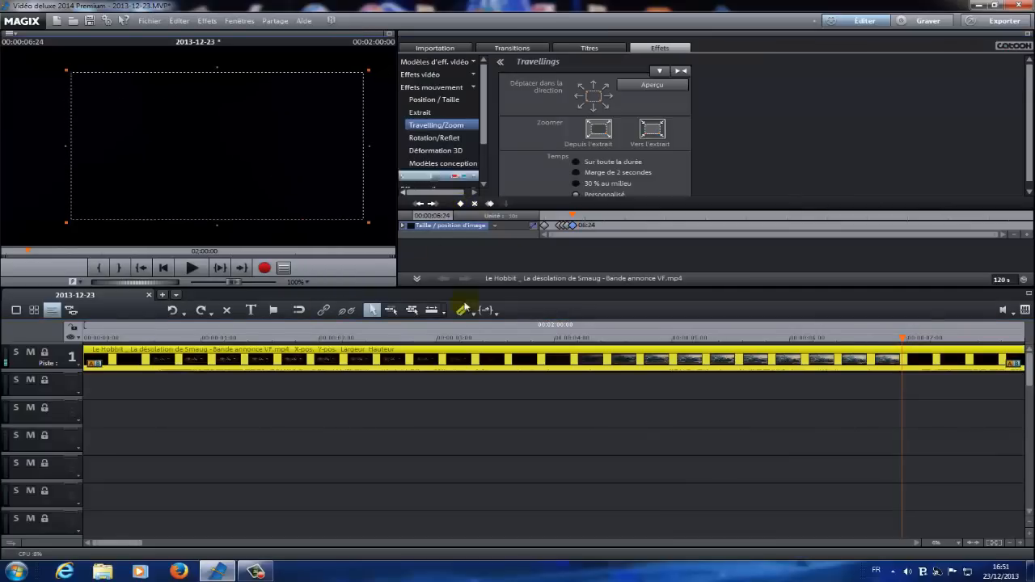
At 00:00:10:09, shrink the zoom frame and centre it on the stone hammer carved in the rock
left_click_drag(900, 336, 985, 336)
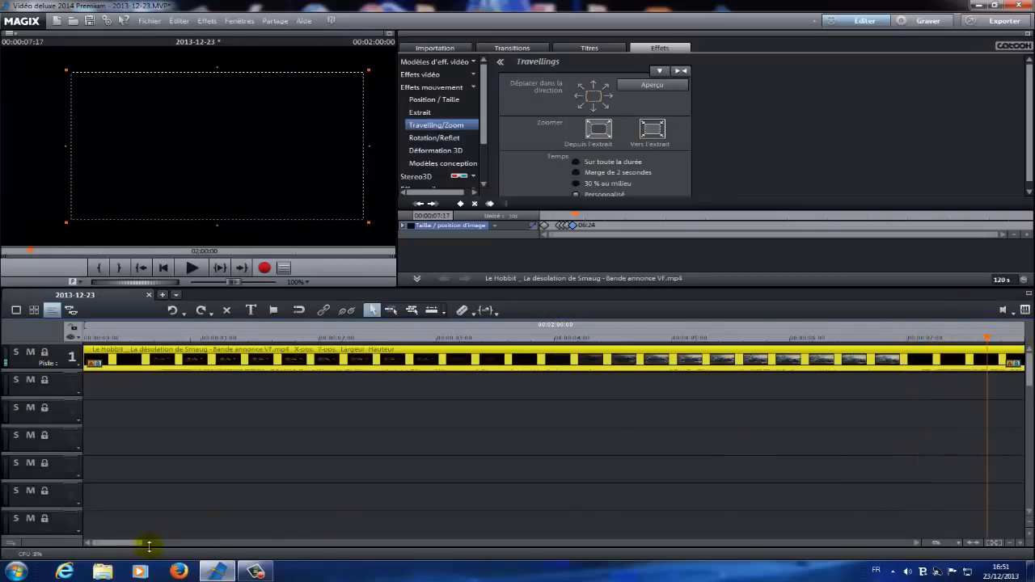
left_click_drag(149, 546, 171, 558)
left_click(1010, 543)
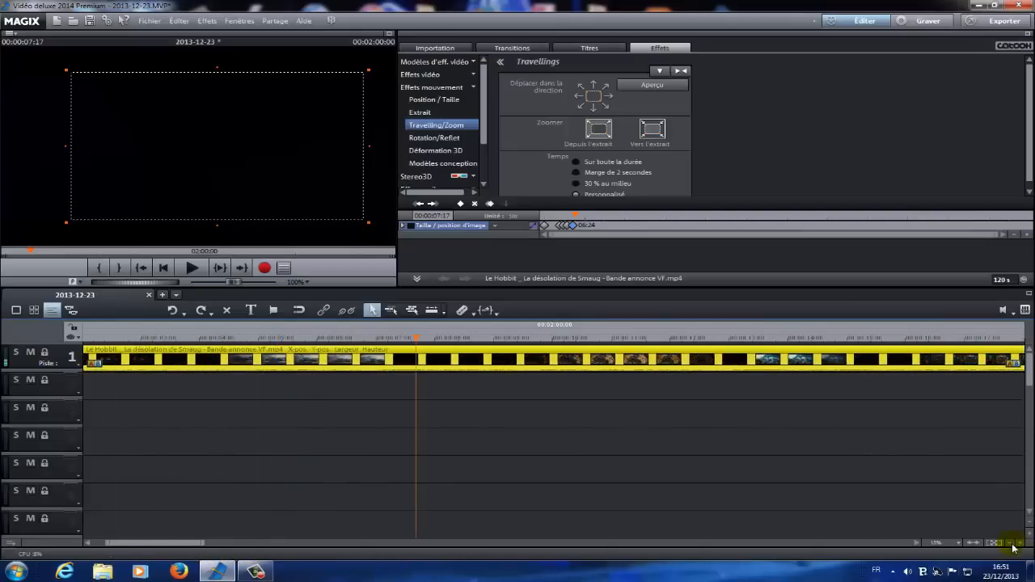
left_click(1010, 543)
left_click_drag(321, 337, 389, 340)
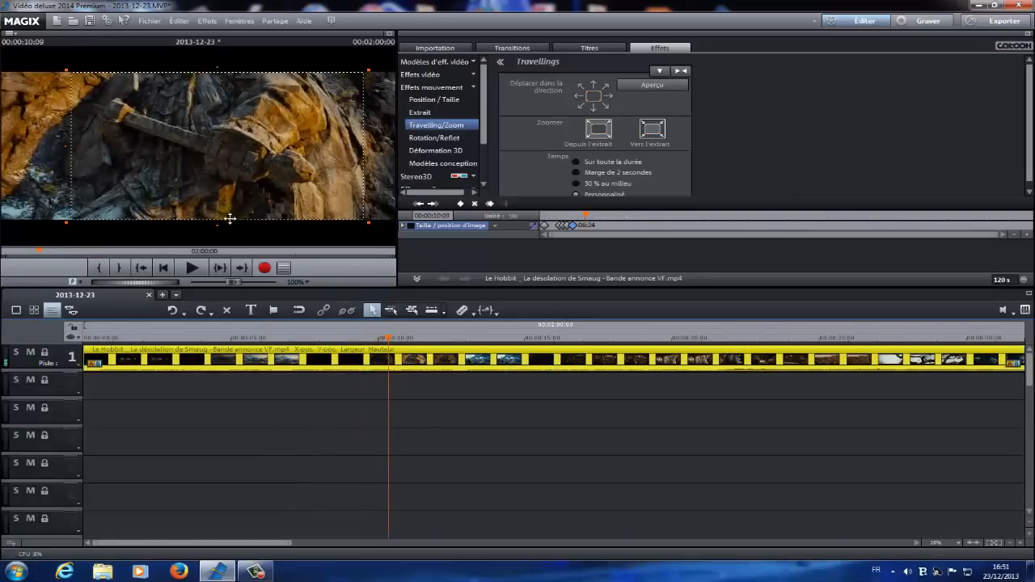
left_click_drag(217, 226, 220, 192)
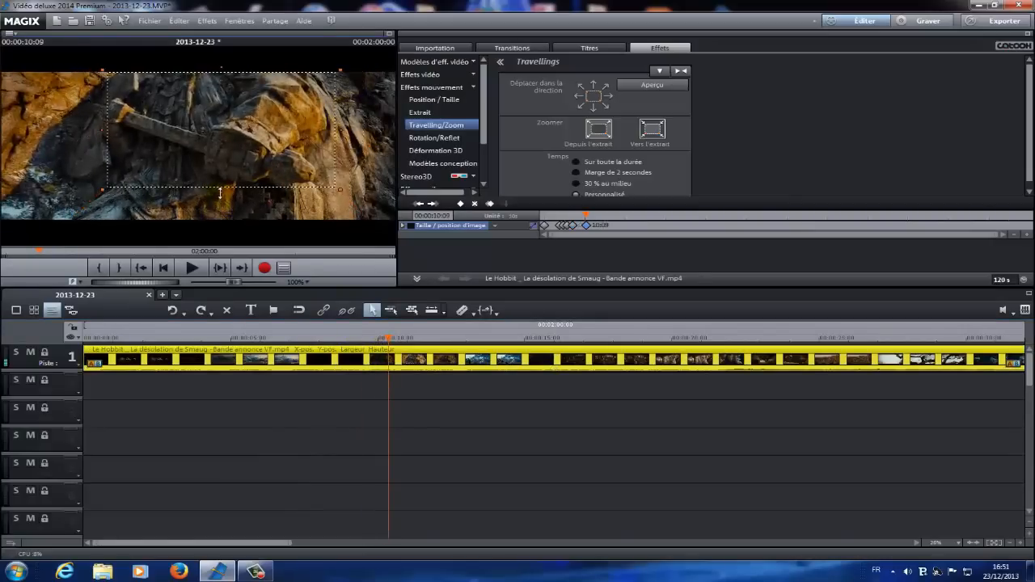
left_click_drag(223, 68, 225, 86)
left_click_drag(232, 121, 242, 129)
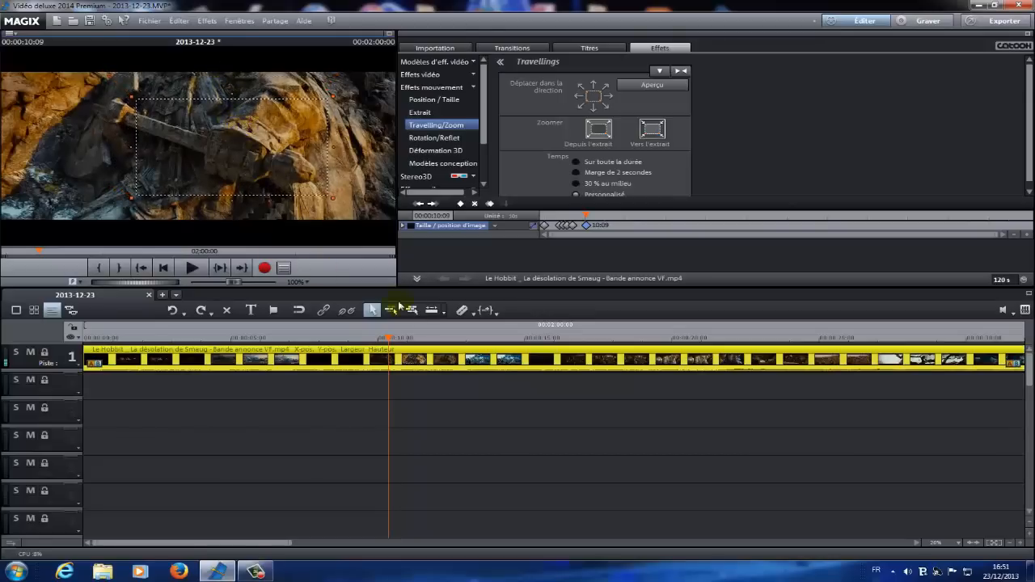
Add a keyframe at 00:00:12:17 and enlarge the zoom frame downward and to the left
left_click_drag(388, 338, 457, 338)
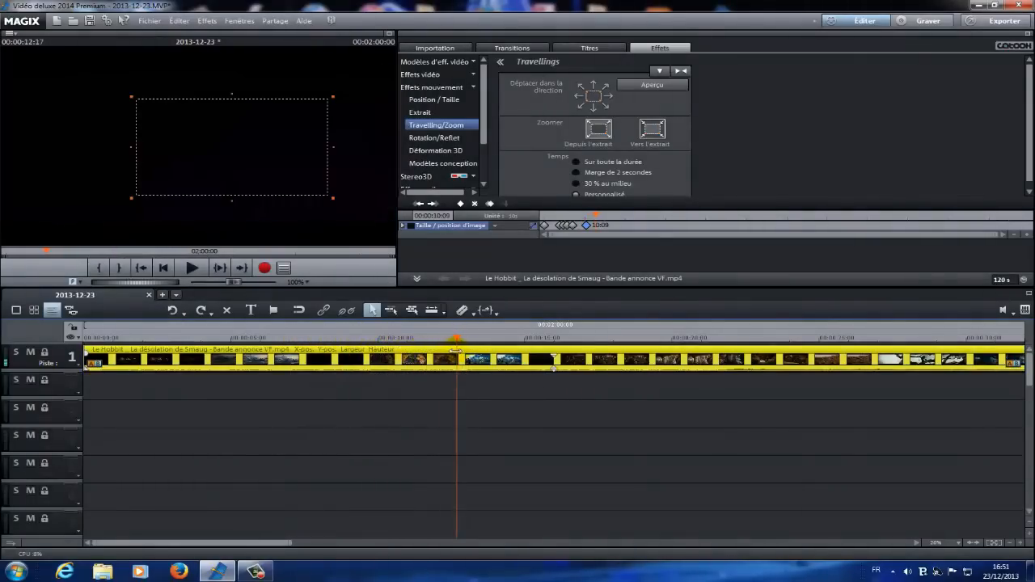
left_click(459, 204)
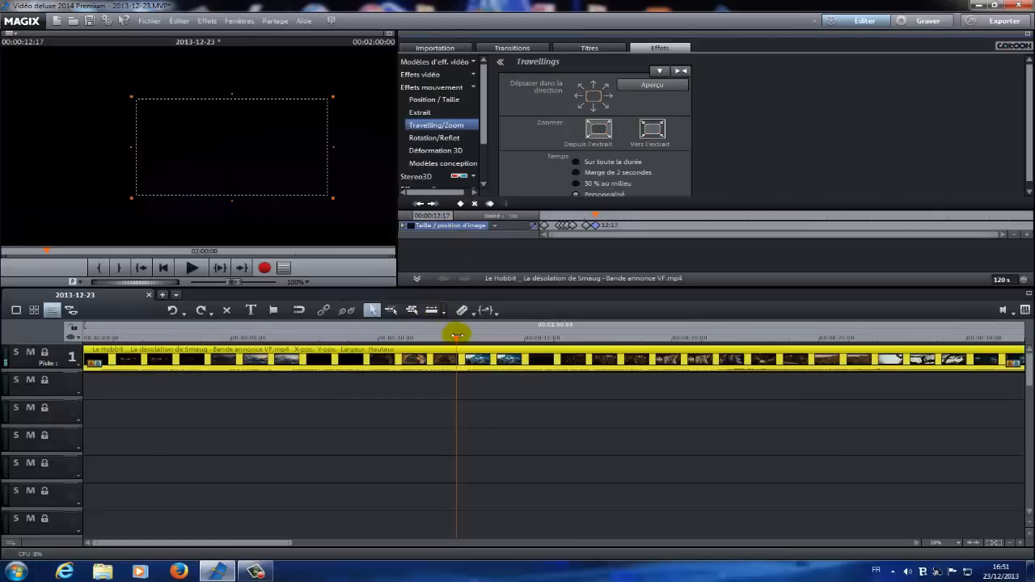
left_click_drag(132, 198, 59, 235)
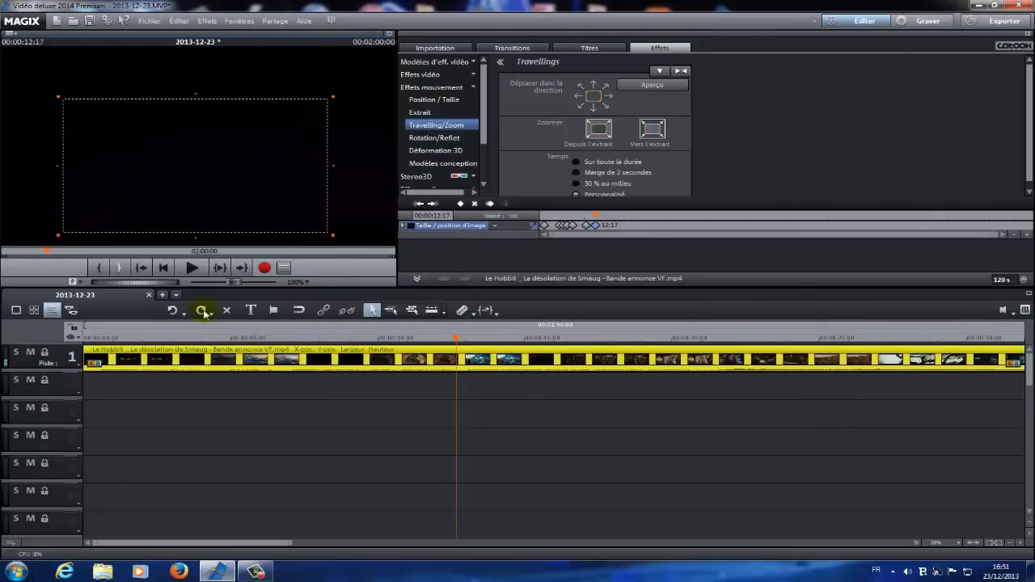
At 00:00:13:11, shrink the zoom frame and place it around the city, and tighten it slightly at 00:00:13:05
left_click_drag(455, 337, 479, 337)
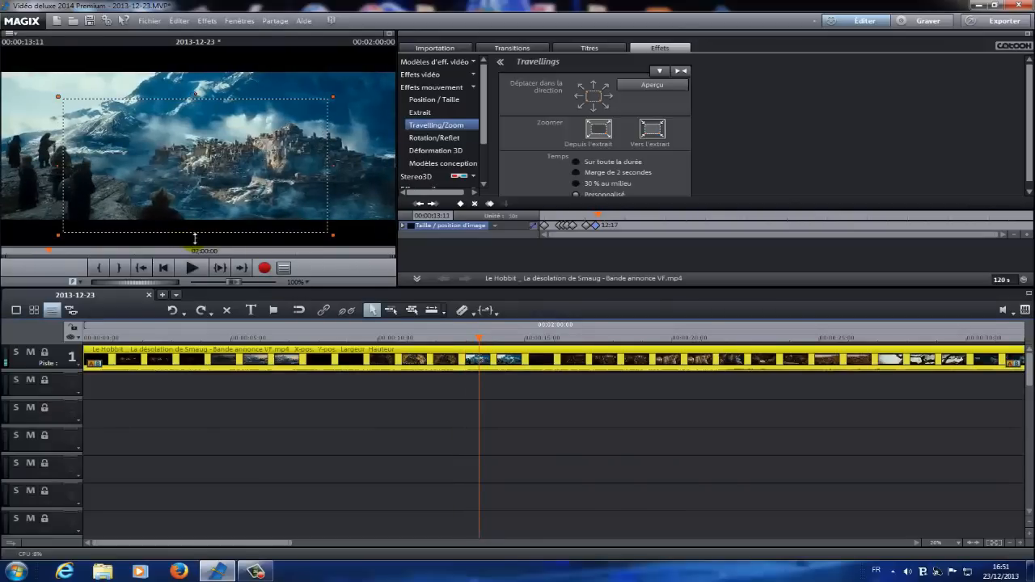
left_click_drag(194, 239, 196, 222)
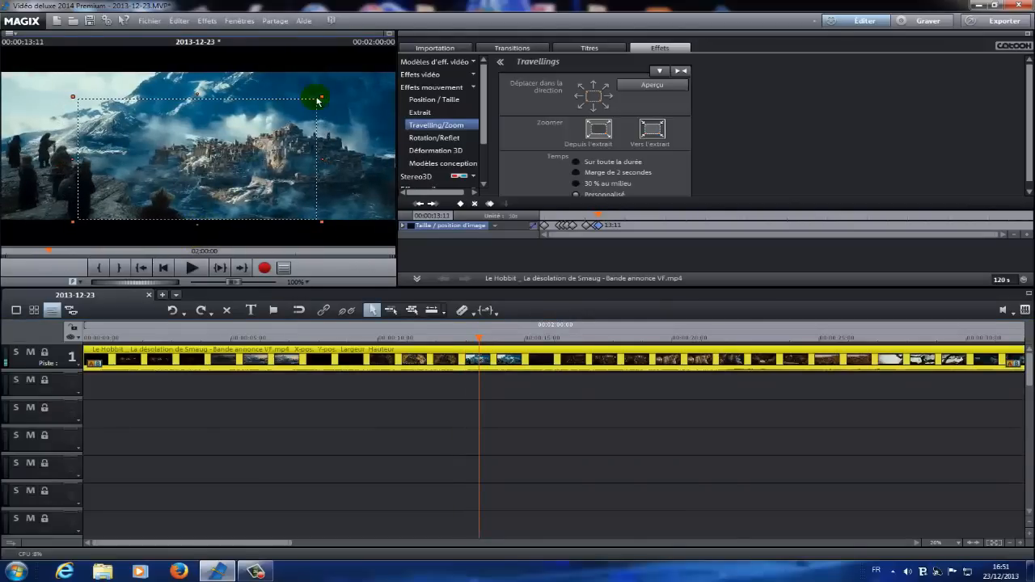
left_click_drag(321, 98, 349, 88)
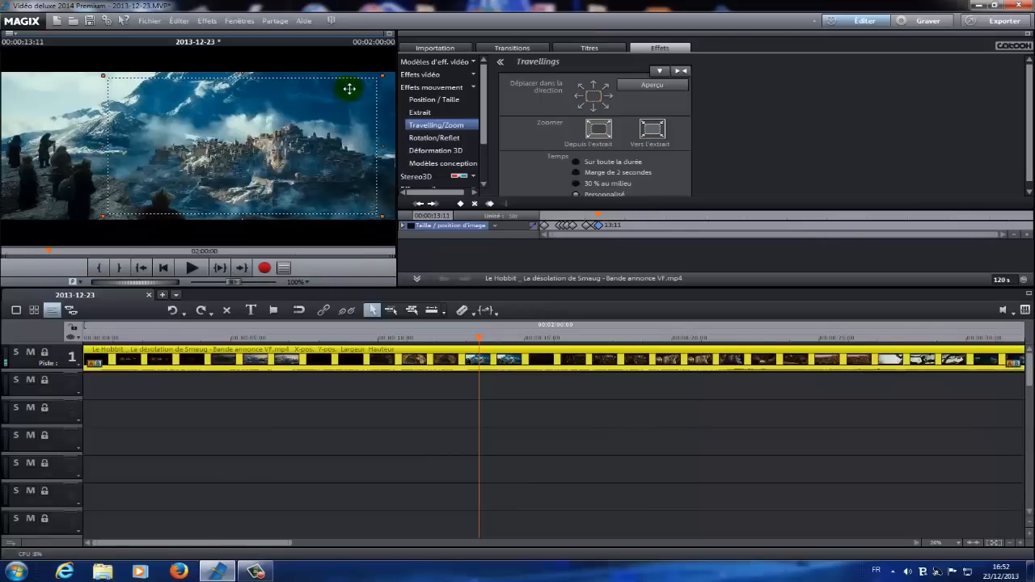
left_click_drag(102, 76, 158, 104)
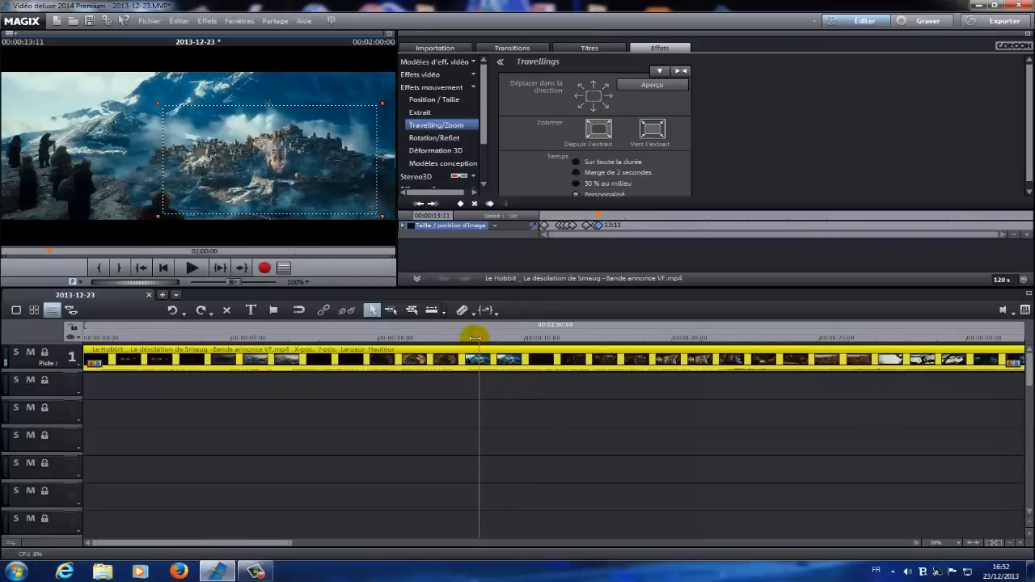
mouse_move(476, 337)
left_mouse_down()
mouse_move(461, 337)
mouse_move(472, 337)
left_mouse_up()
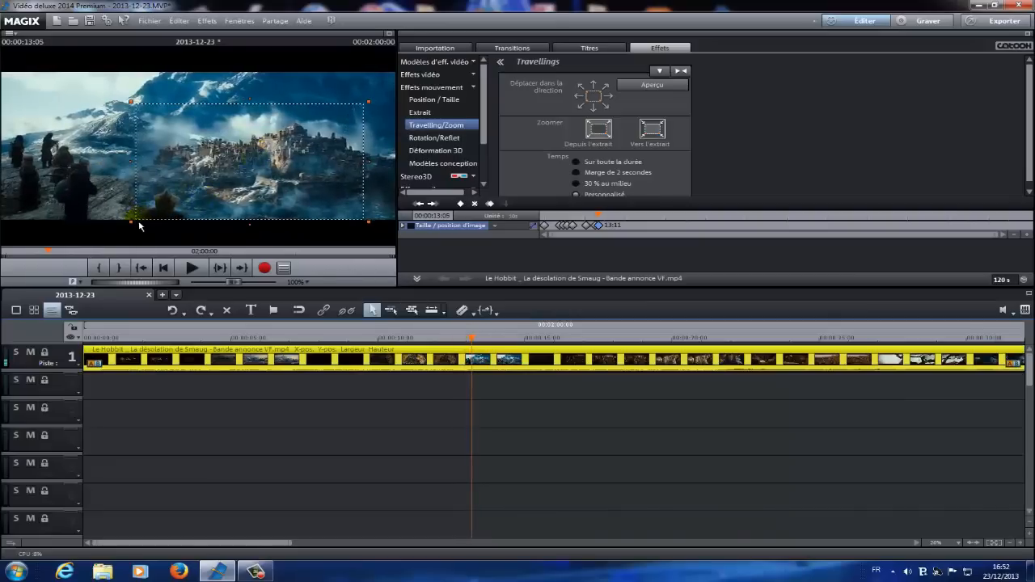
left_click_drag(131, 220, 140, 216)
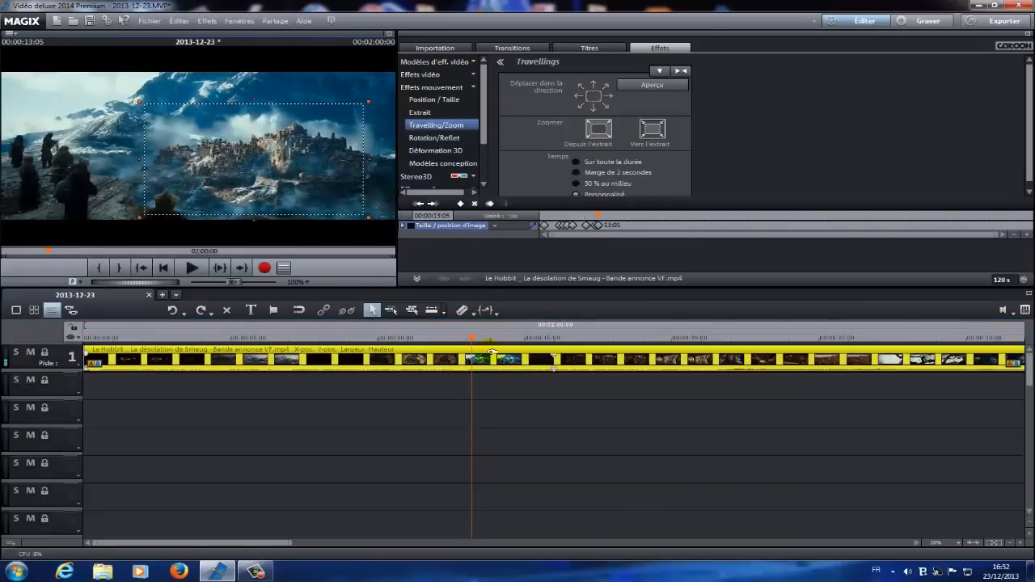
Shift the zoom frame left toward the travellers at 00:00:13:21, and enlarge it upward and to the right at 00:00:15:12
left_click_drag(470, 338, 490, 333)
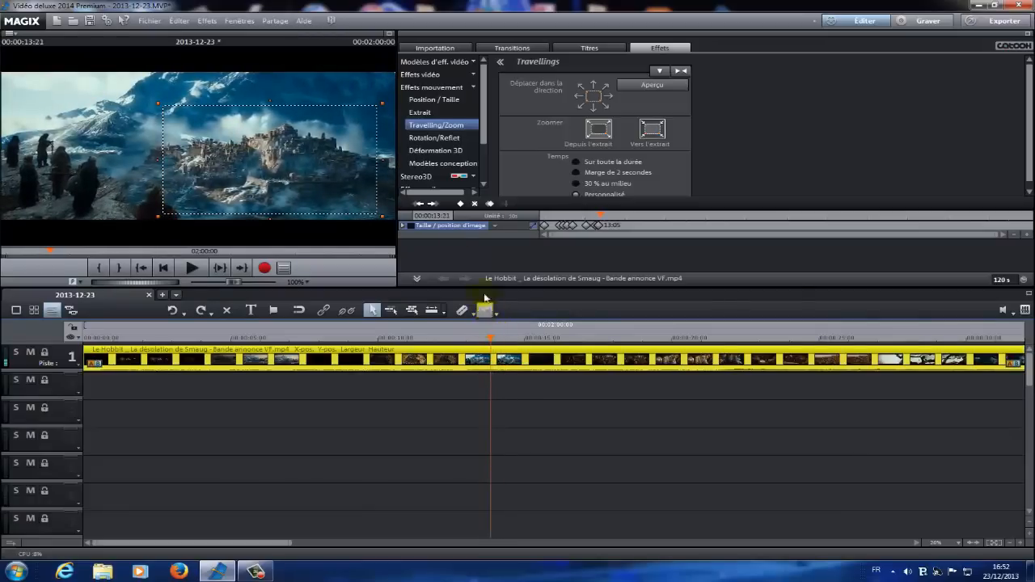
left_click_drag(331, 174, 226, 178)
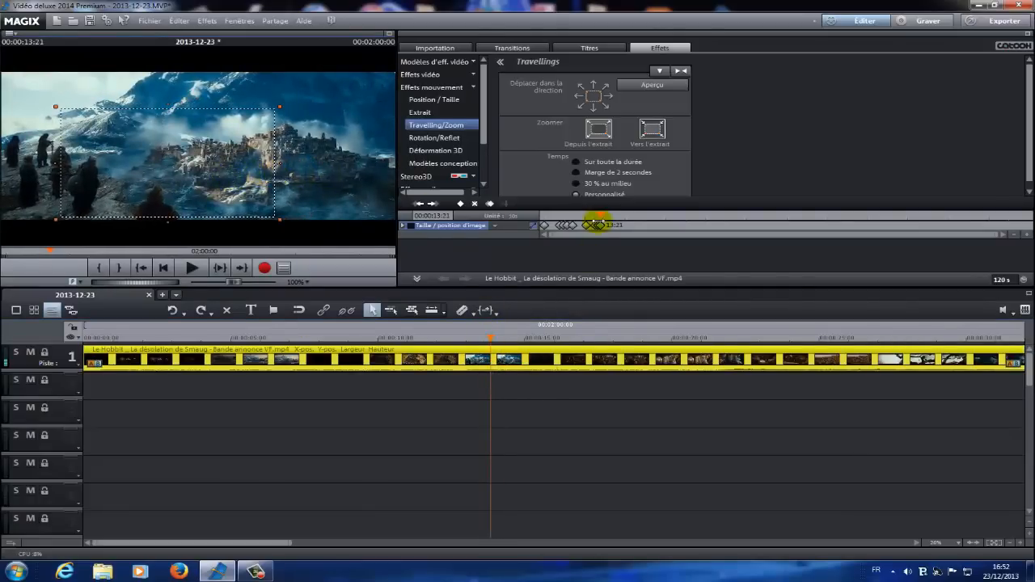
left_click_drag(491, 336, 537, 333)
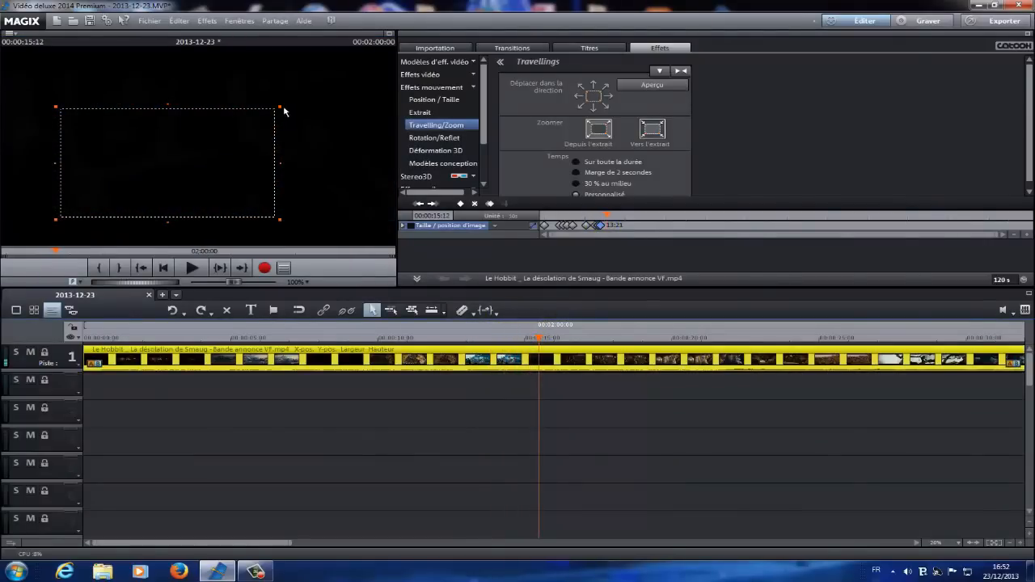
left_click_drag(280, 105, 352, 70)
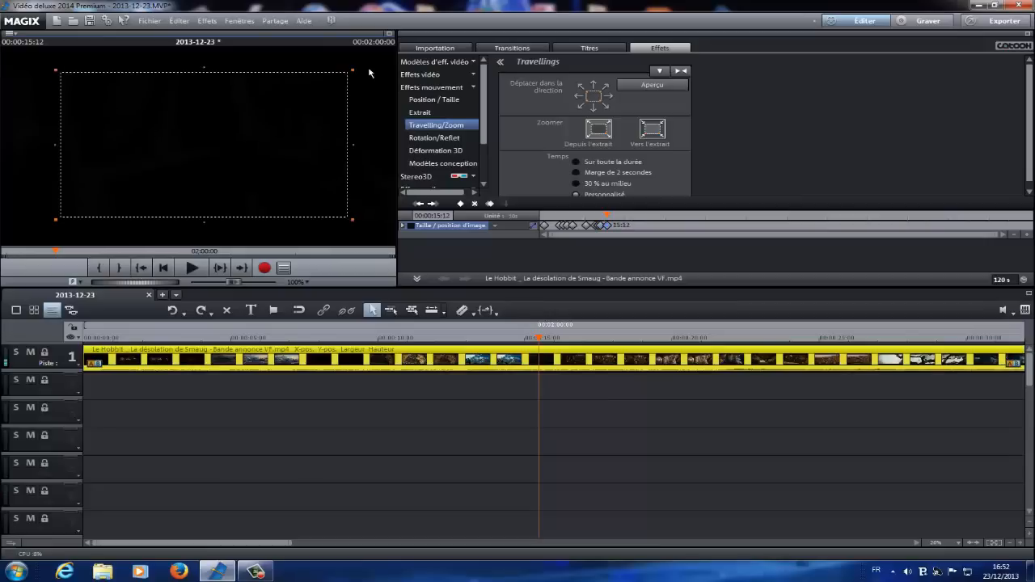
At 00:00:16:23, move the zoom frame to the left of the bridge scene, shrink it and lower it onto the bridge
left_click_drag(537, 335, 580, 332)
left_click_drag(276, 207, 220, 196)
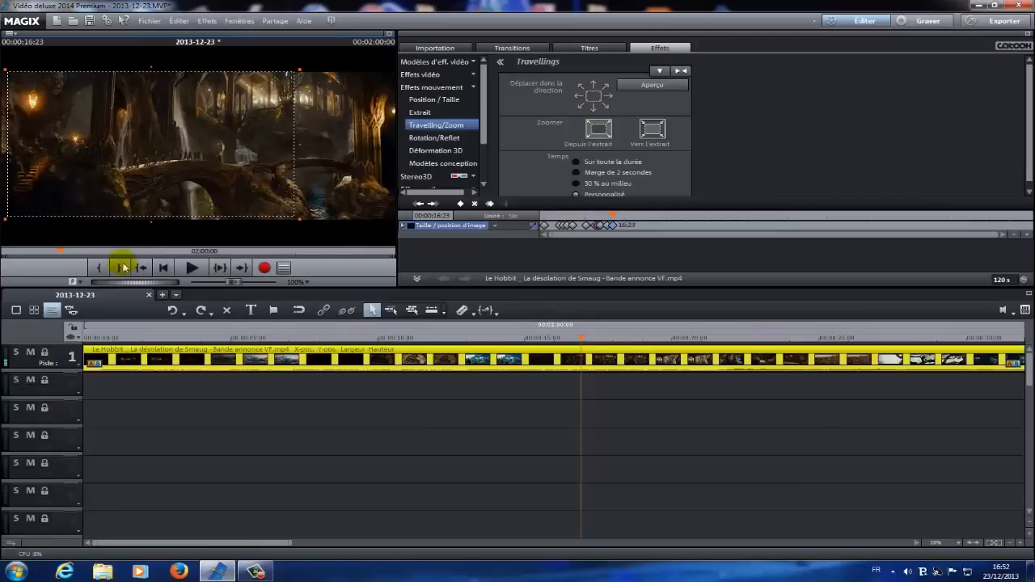
left_click_drag(4, 223, 55, 193)
left_click_drag(166, 143, 176, 161)
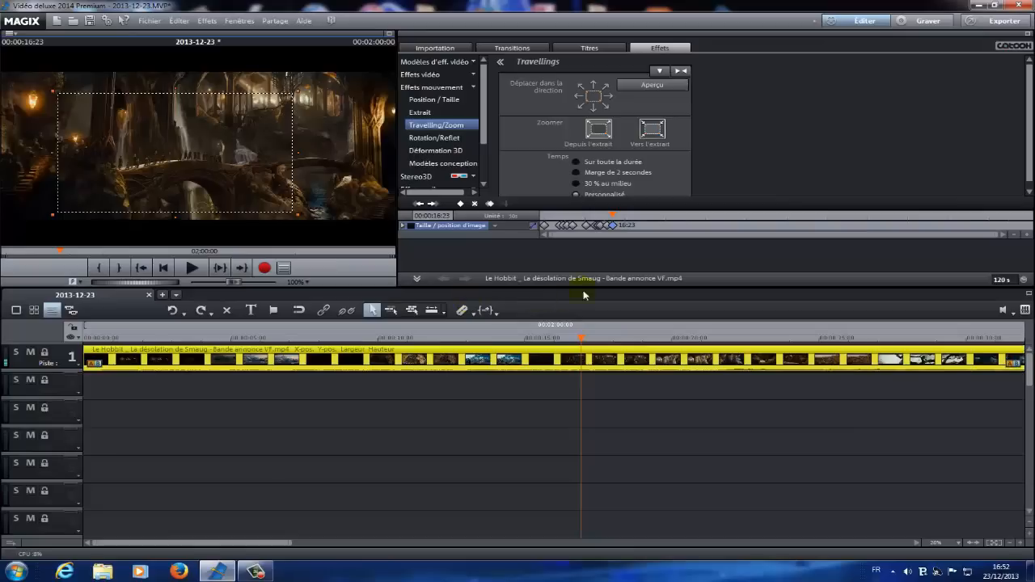
Shift the zoom frame slightly left at 00:00:18:08, and to the right over the bridge at 00:00:18:10
left_click_drag(582, 340, 620, 335)
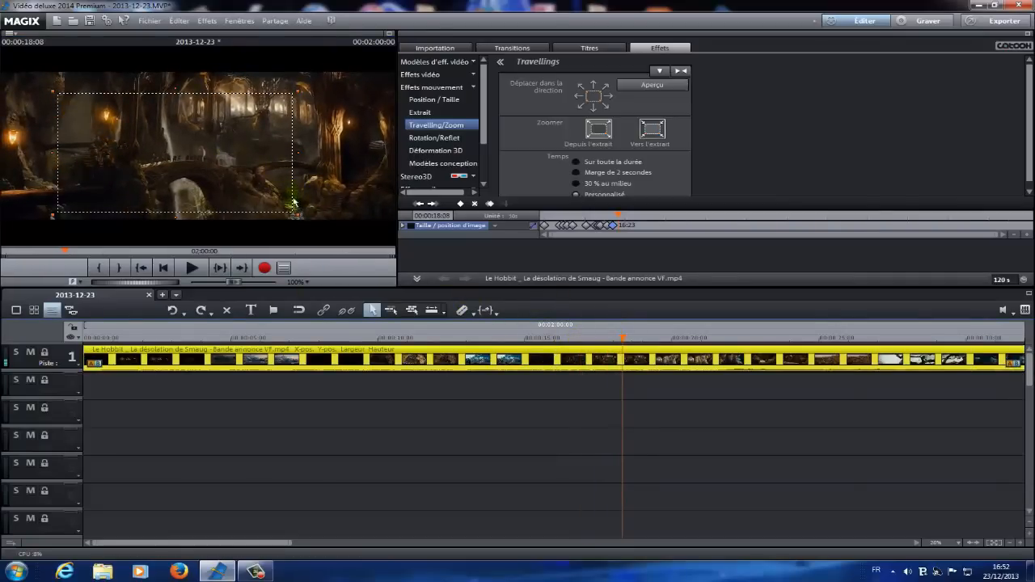
left_click_drag(280, 182, 252, 181)
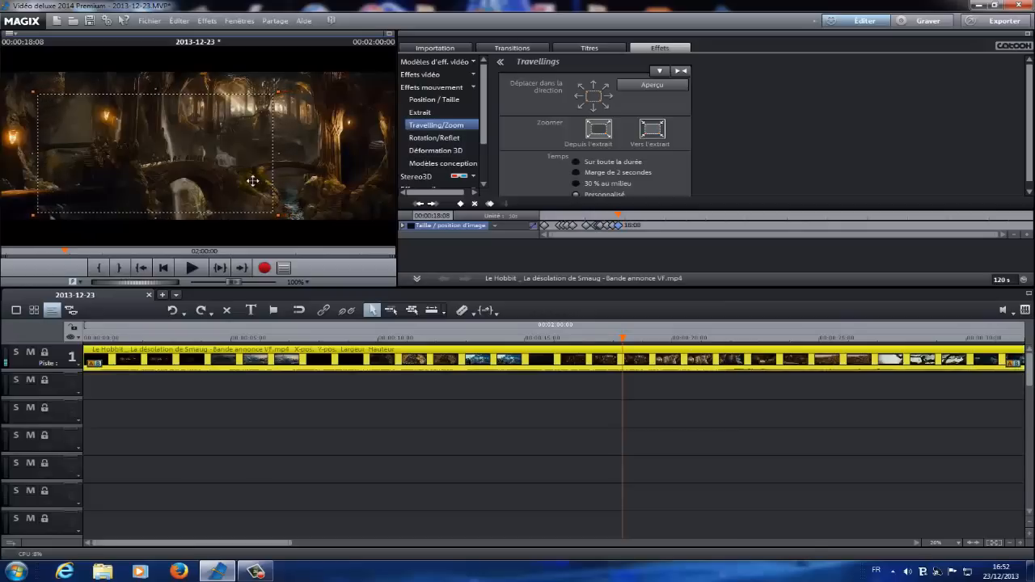
mouse_move(620, 335)
left_mouse_down()
mouse_move(646, 336)
mouse_move(624, 336)
left_mouse_up()
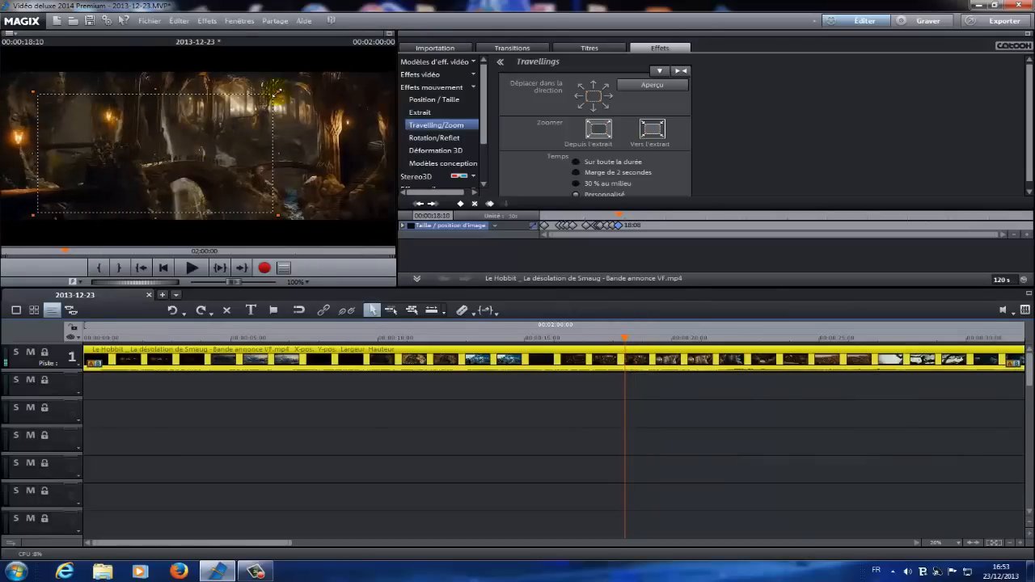
left_click_drag(222, 134, 278, 132)
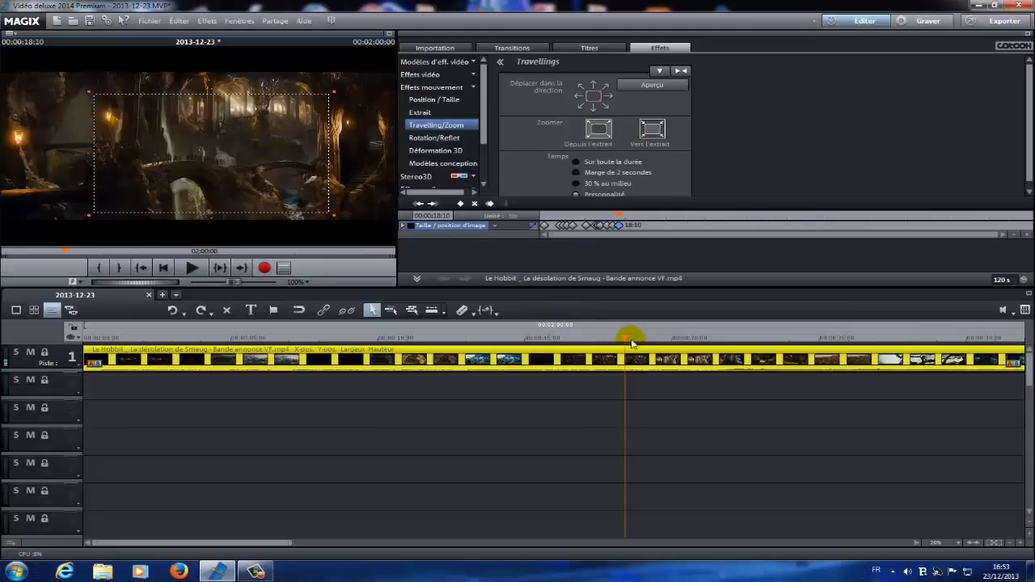
At 00:00:19:06, extend the zoom frame up and to the right around the crowned elf, and trim its lower-left side
left_click_drag(627, 337, 648, 335)
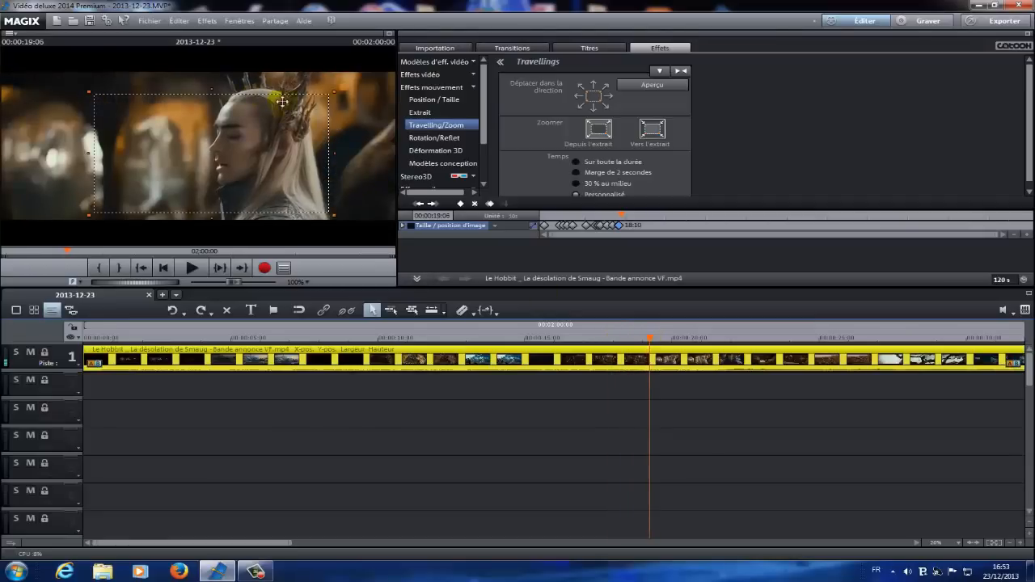
left_click_drag(335, 92, 367, 77)
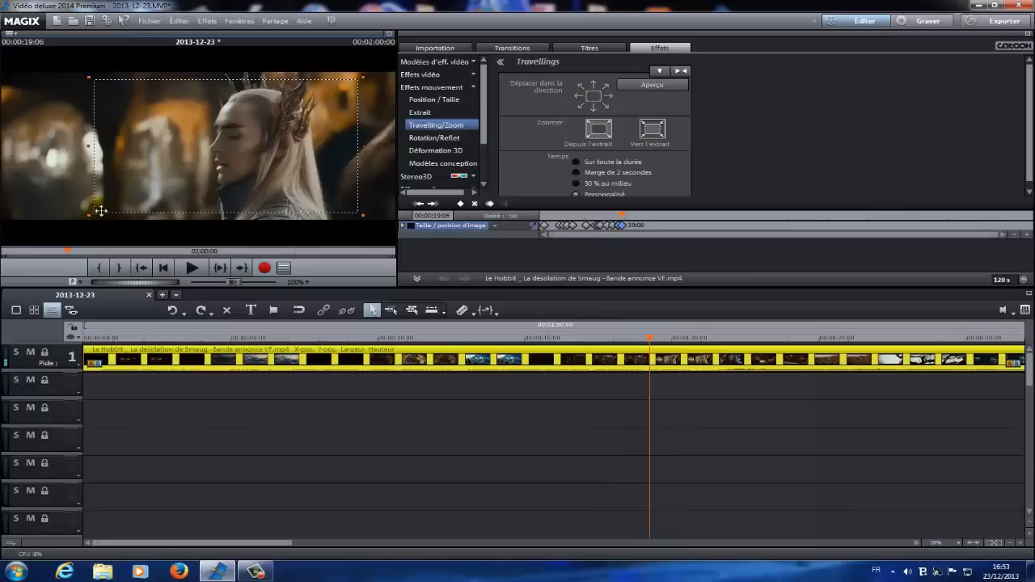
left_click_drag(88, 214, 110, 205)
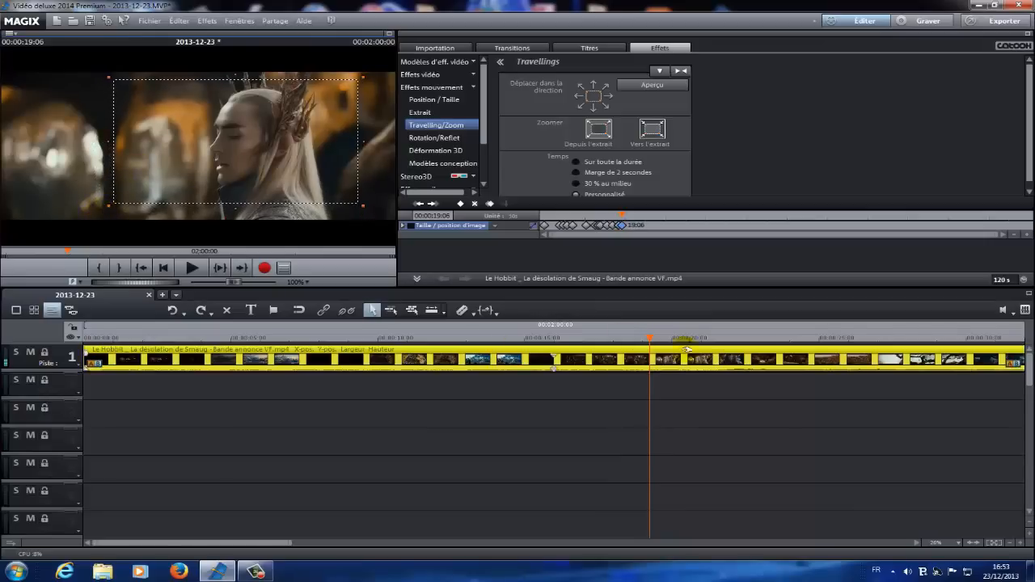
At 00:00:20:11, shift the zoom frame left across the crowned elf and enlarge it slightly toward the lower left
left_click_drag(647, 335, 684, 333)
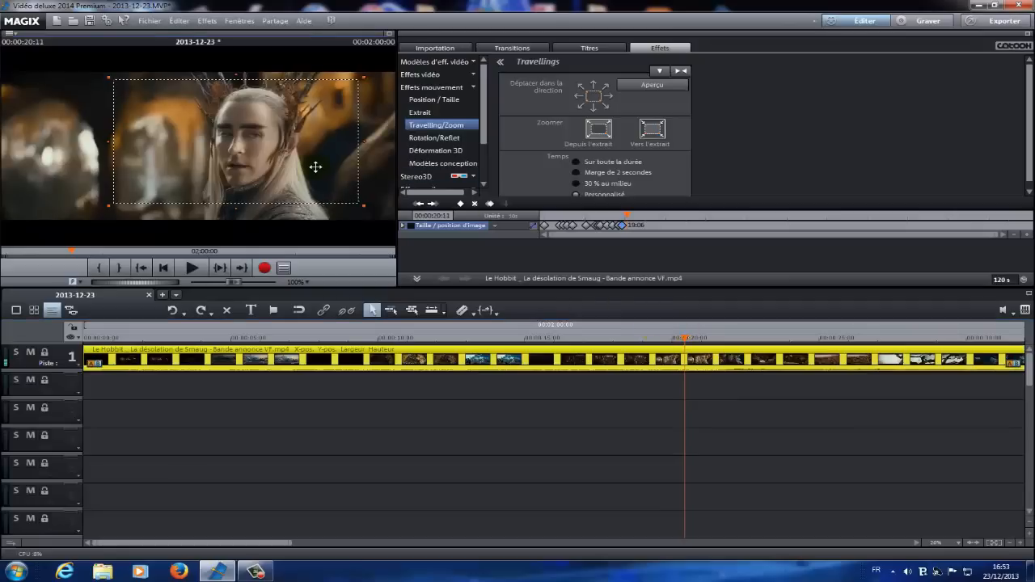
left_click_drag(315, 165, 286, 170)
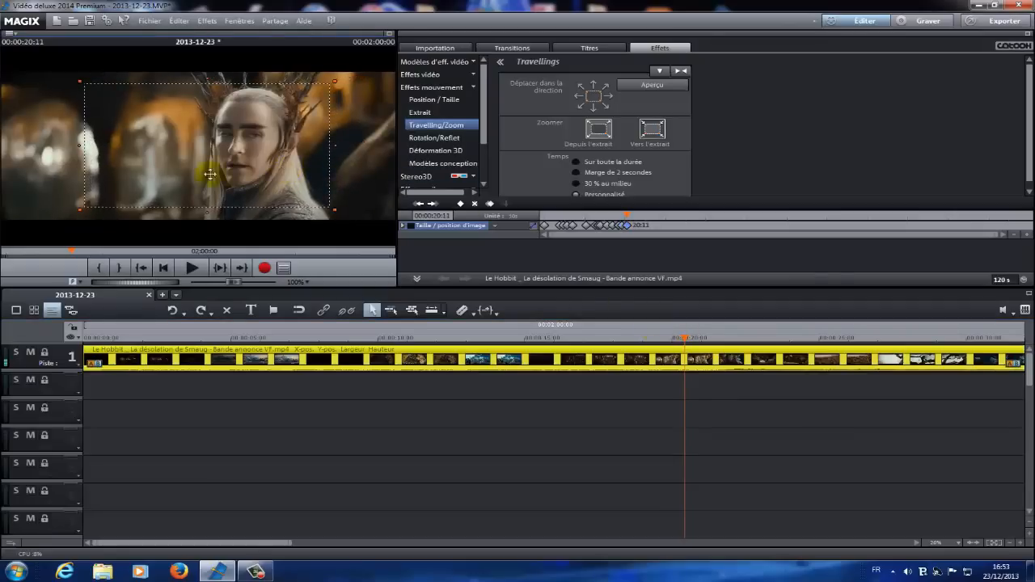
left_click_drag(77, 209, 70, 215)
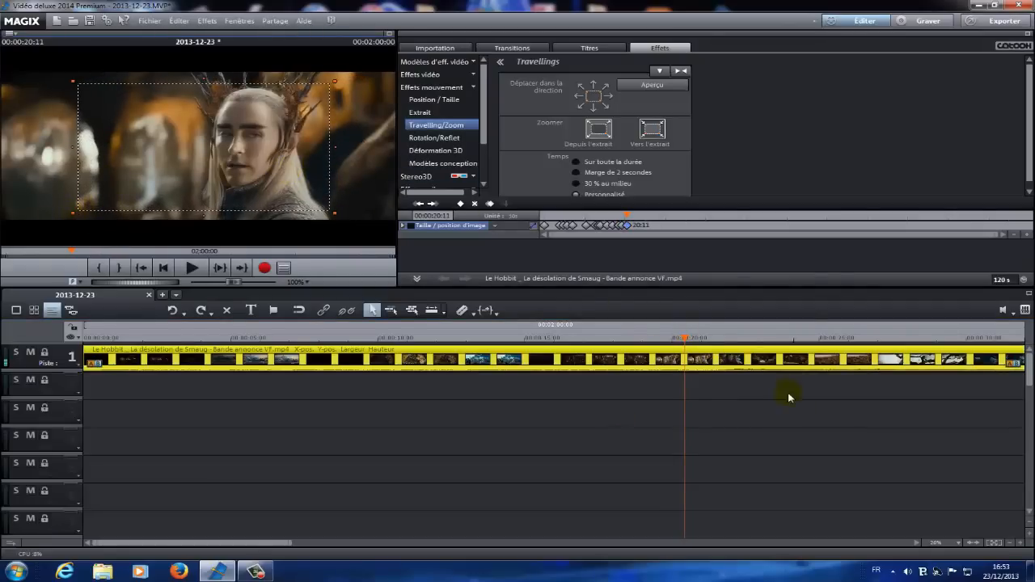
At 00:00:20:18, centre the zoom frame on the bearded man's face and enlarge it slightly toward the lower right
left_click_drag(683, 335, 693, 335)
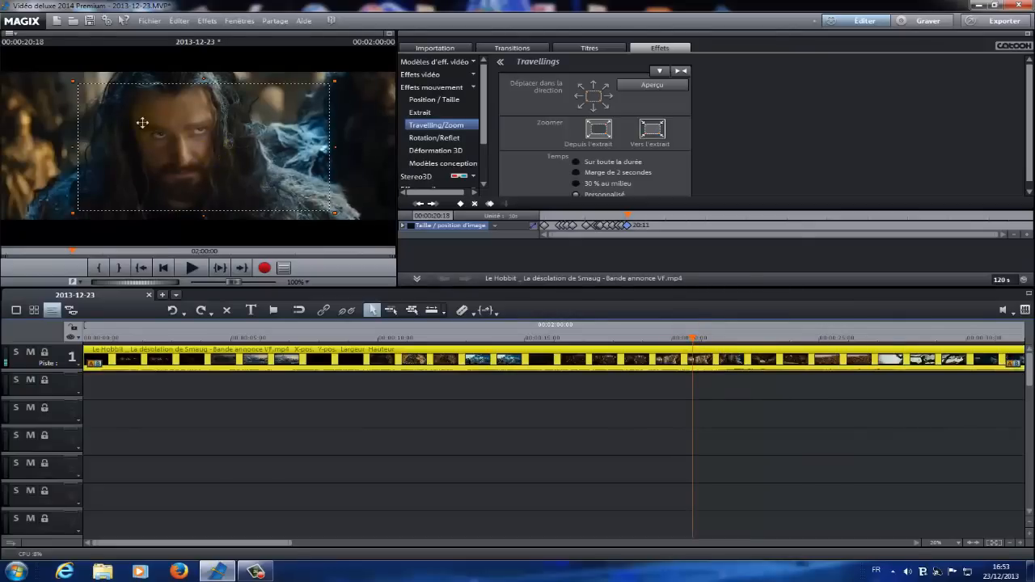
left_click_drag(190, 125, 162, 118)
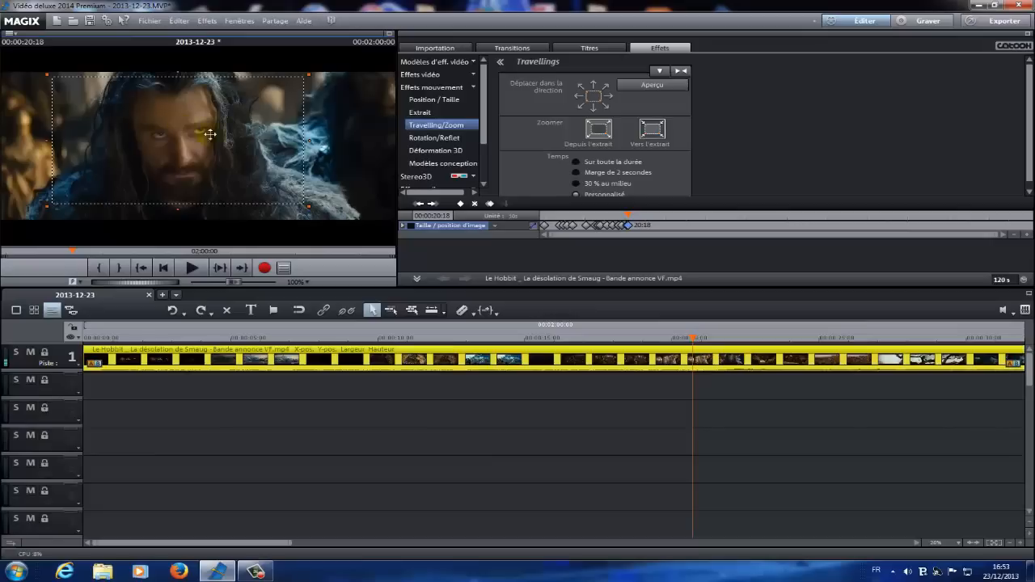
left_click_drag(308, 206, 321, 215)
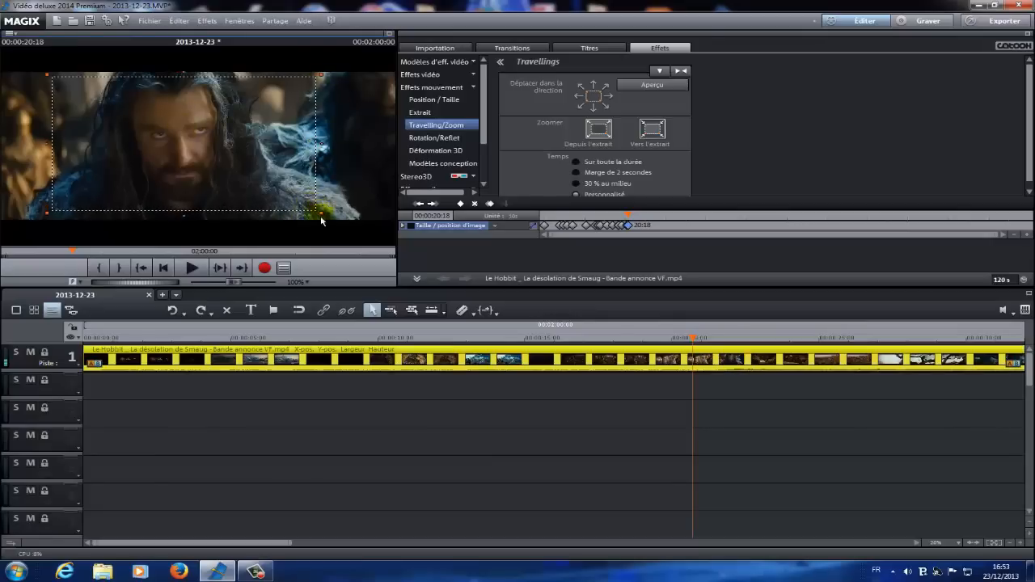
Cut the Le Hobbit clip at 00:00:32:00 and delete everything after the cut
left_click_drag(693, 338, 1025, 364)
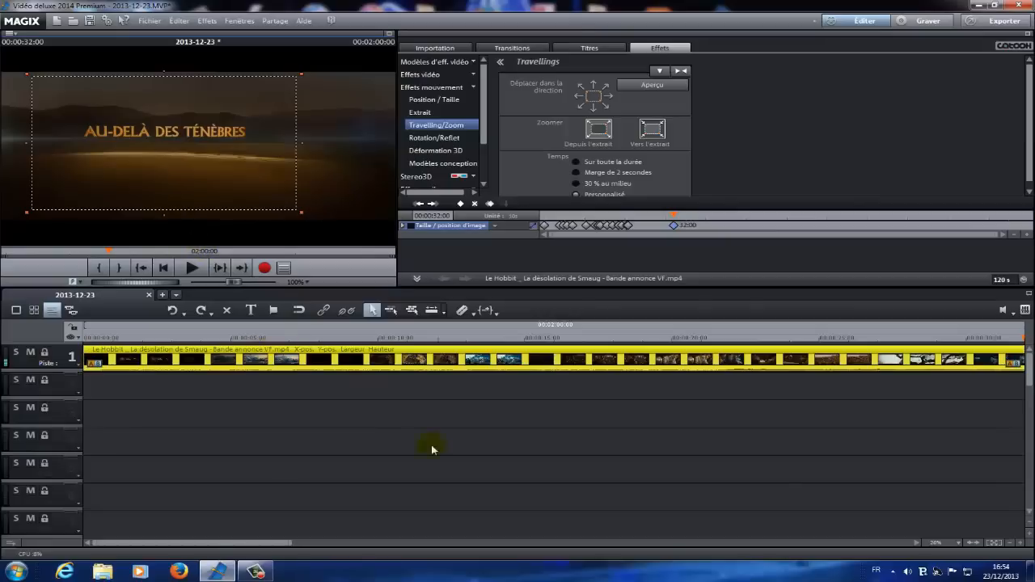
left_click_drag(220, 543, 327, 542)
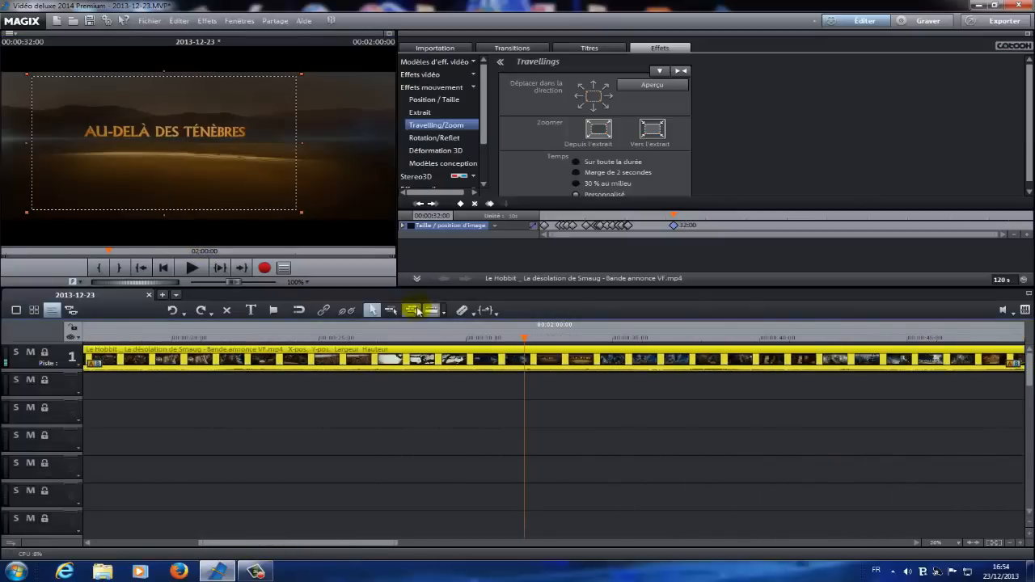
left_click(459, 314)
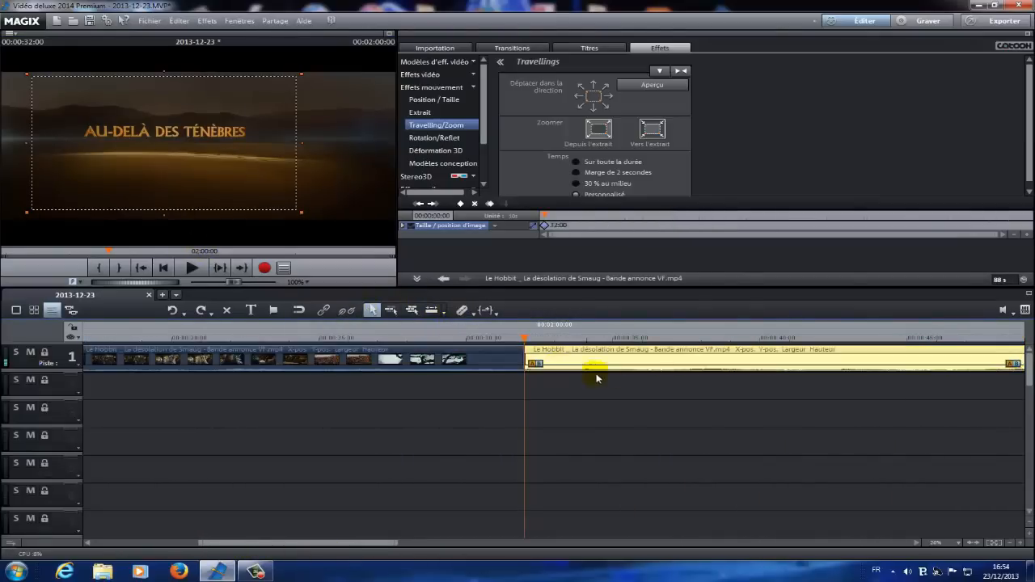
key("Delete")
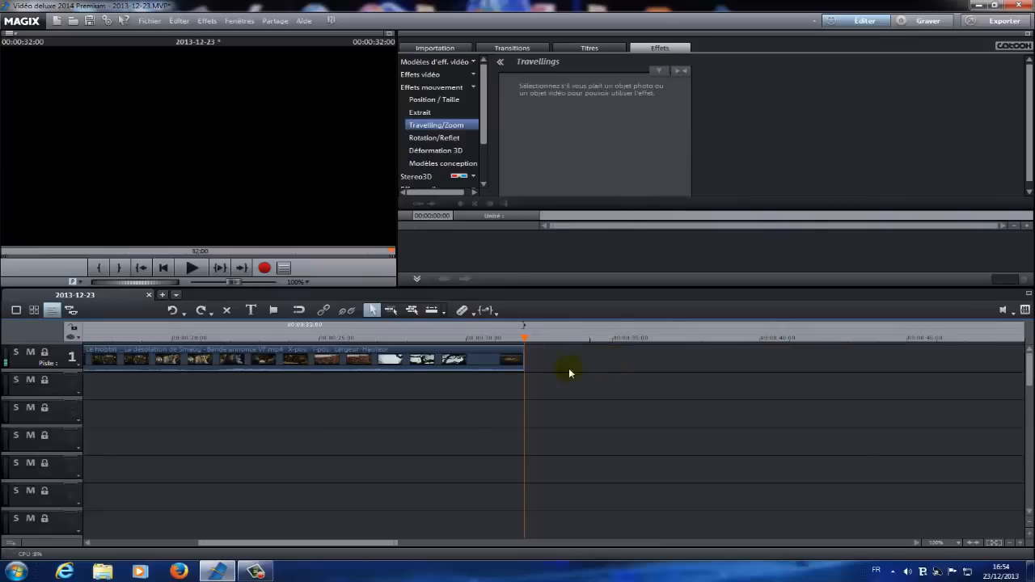
Play the shortened movie from the beginning to review the travelling and zoom movements, and stop playback
left_click(163, 268)
left_click(192, 268)
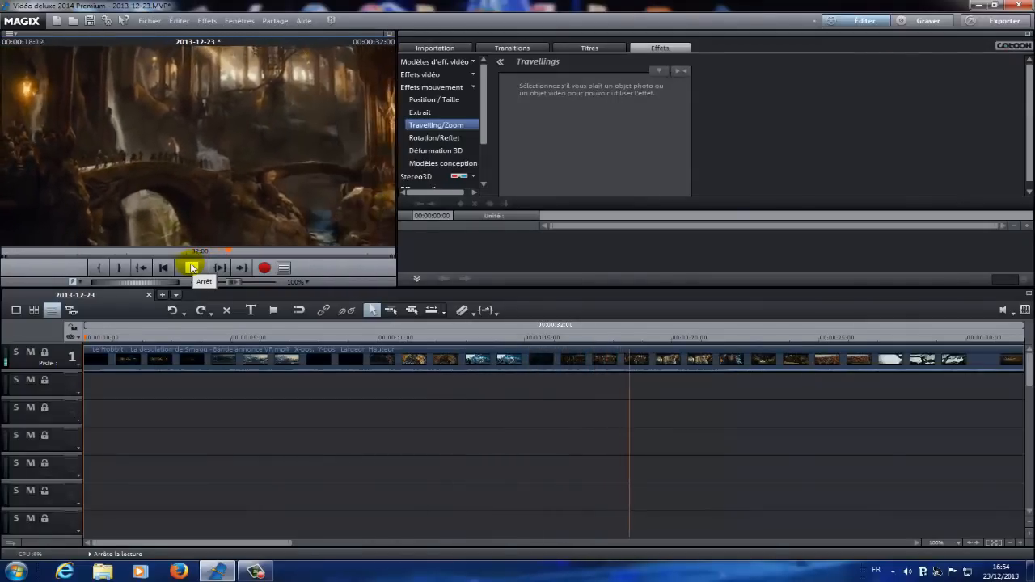
left_click(192, 268)
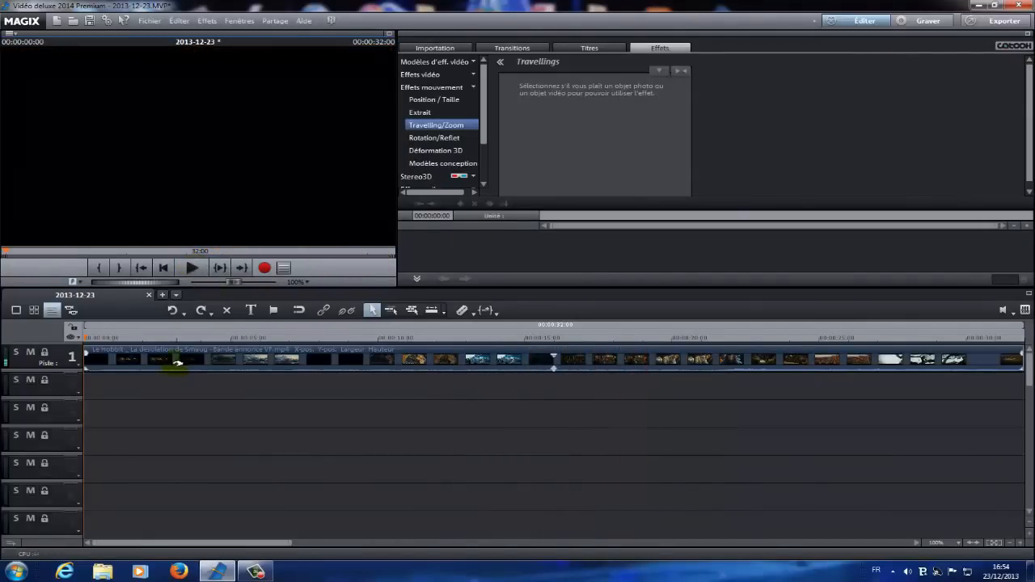
Set the clip's Taille / position d'image curve to automatic Bézier interpolation and play the result in full screen
left_click(178, 363)
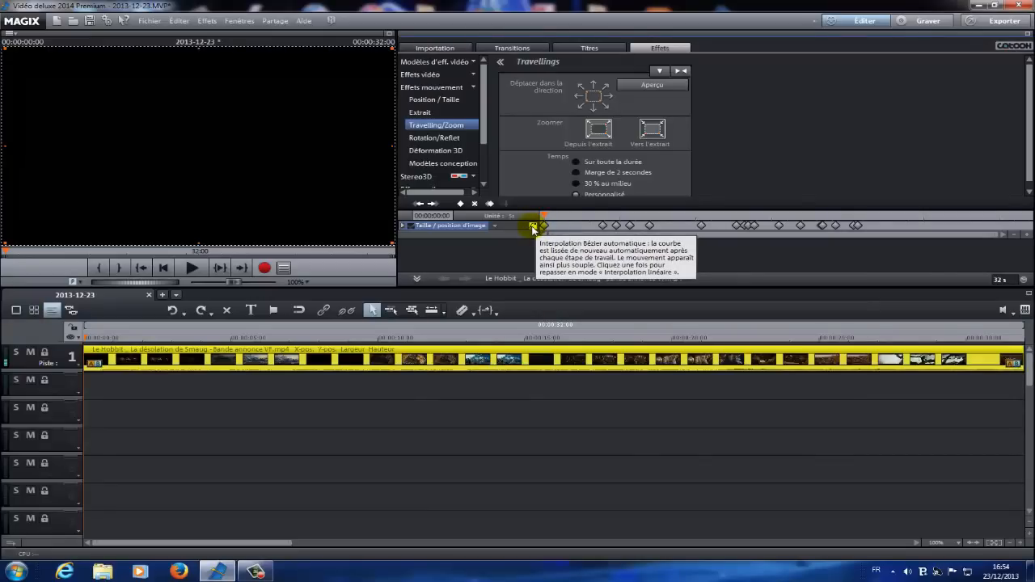
left_click(193, 268)
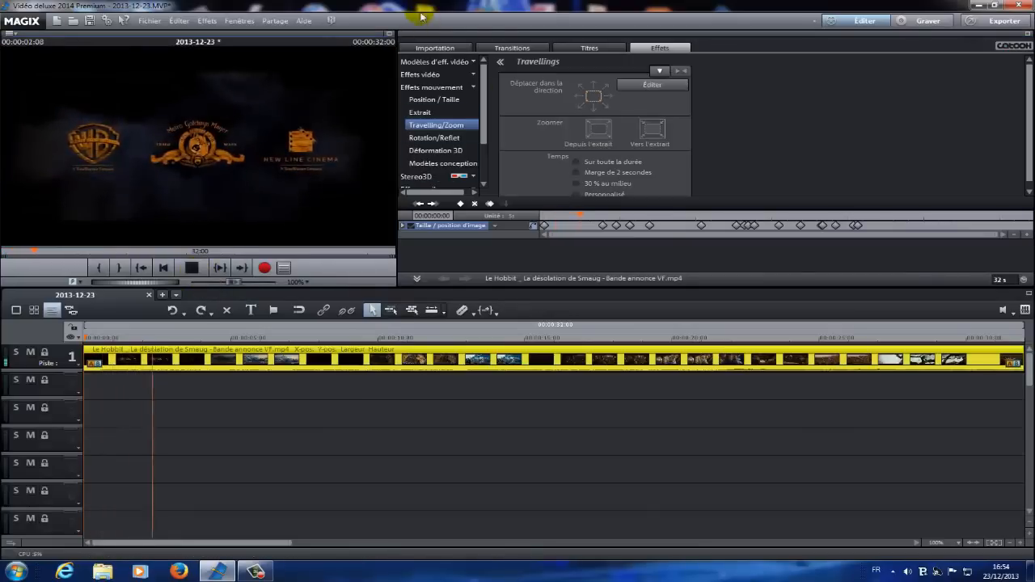
left_click(389, 34)
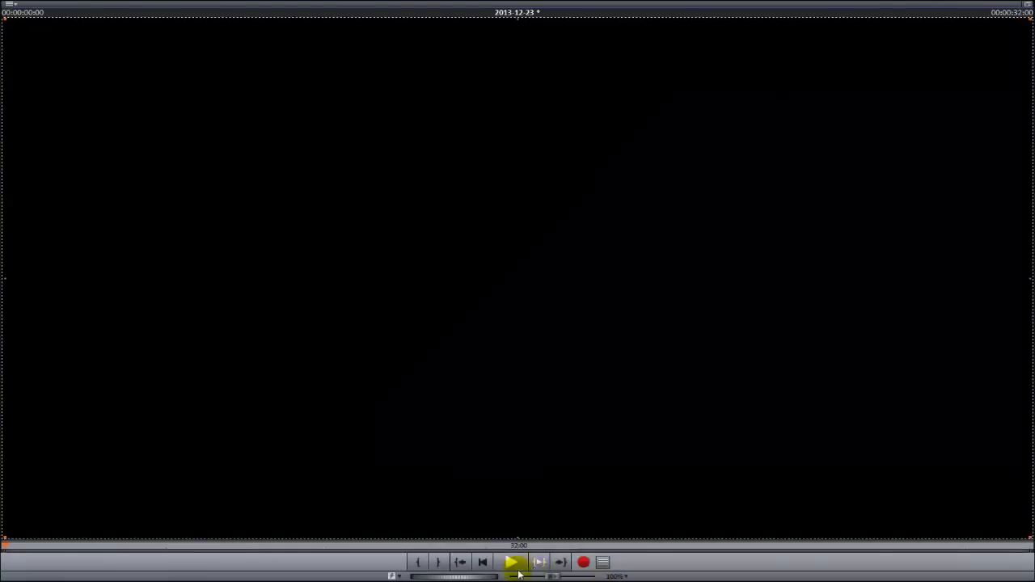
left_click(518, 568)
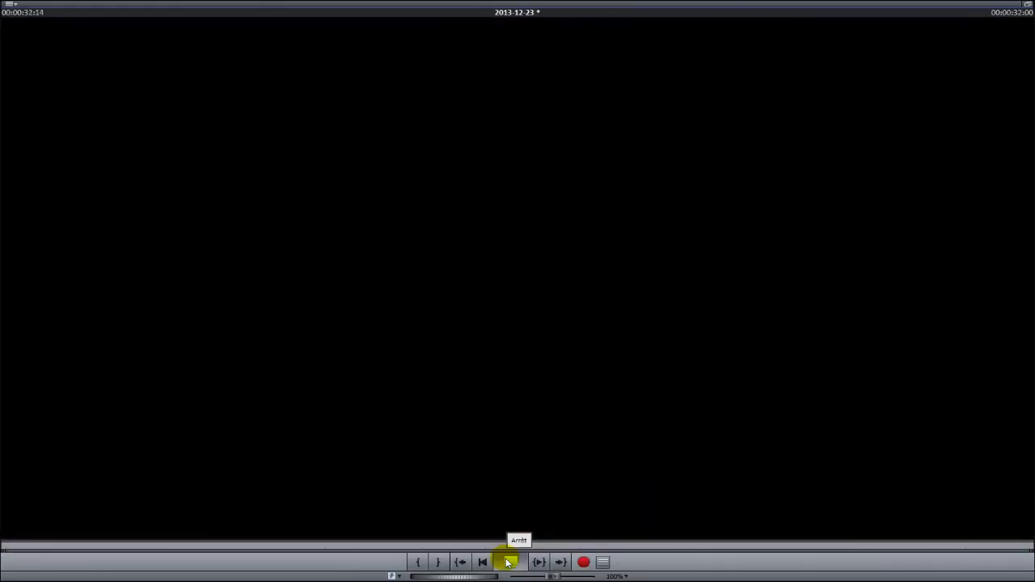
Stop the full-screen playback, return to the editing view and move the playhead to the mountain city shot at 00:00:13:01
left_click(509, 562)
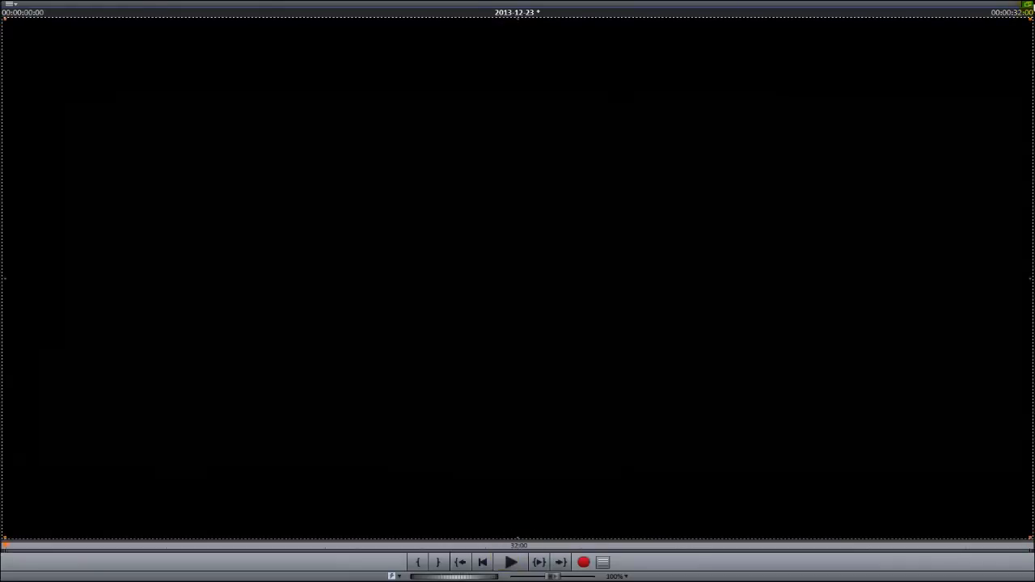
left_click(1027, 6)
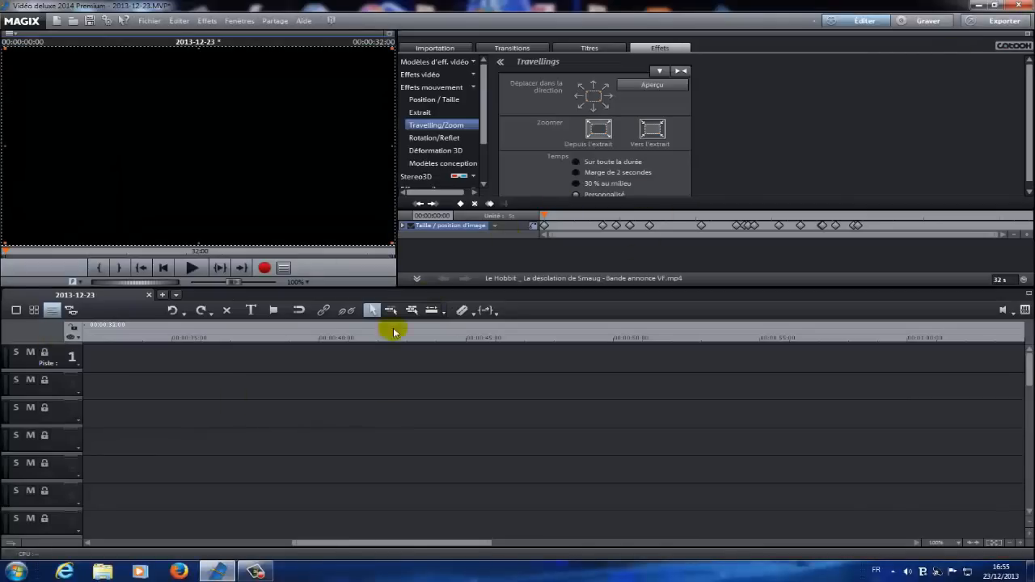
left_click_drag(469, 544, 159, 503)
left_click_drag(81, 336, 467, 347)
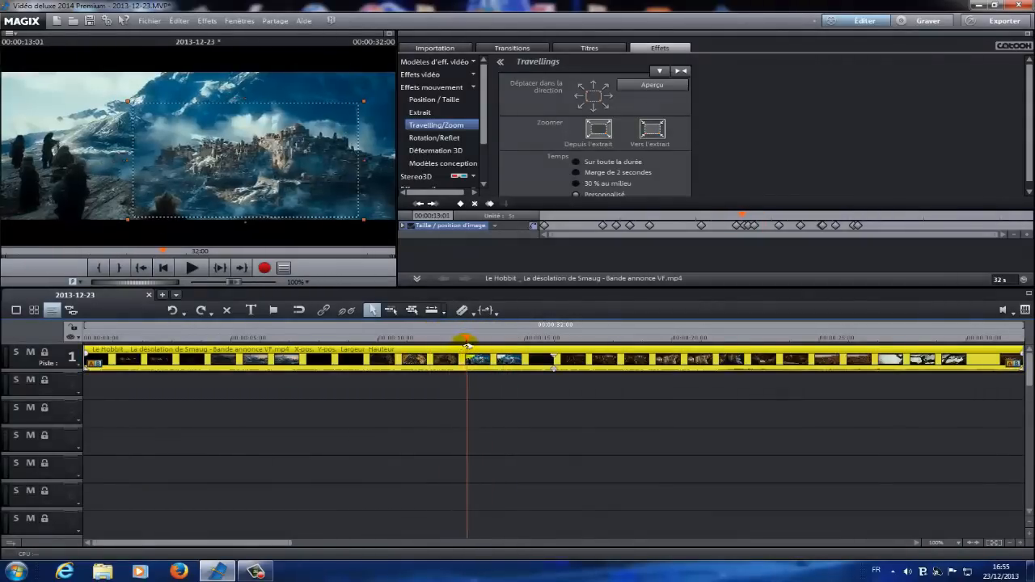
Delete the closely spaced keyframes at 00:00:13:05 and 00:00:13:11 on the Taille / position d'image curve
left_click(744, 225)
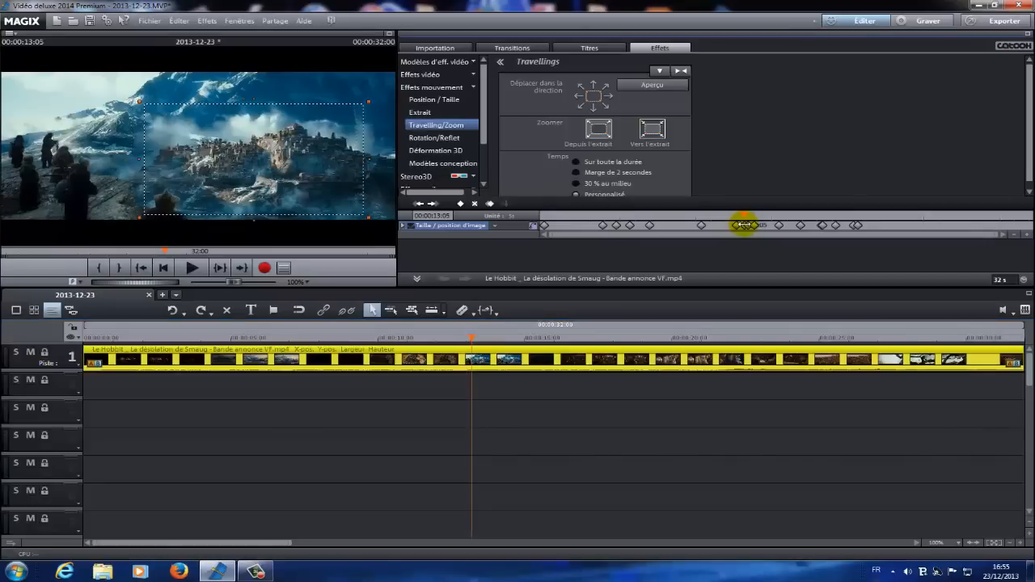
left_click_drag(743, 216, 748, 219)
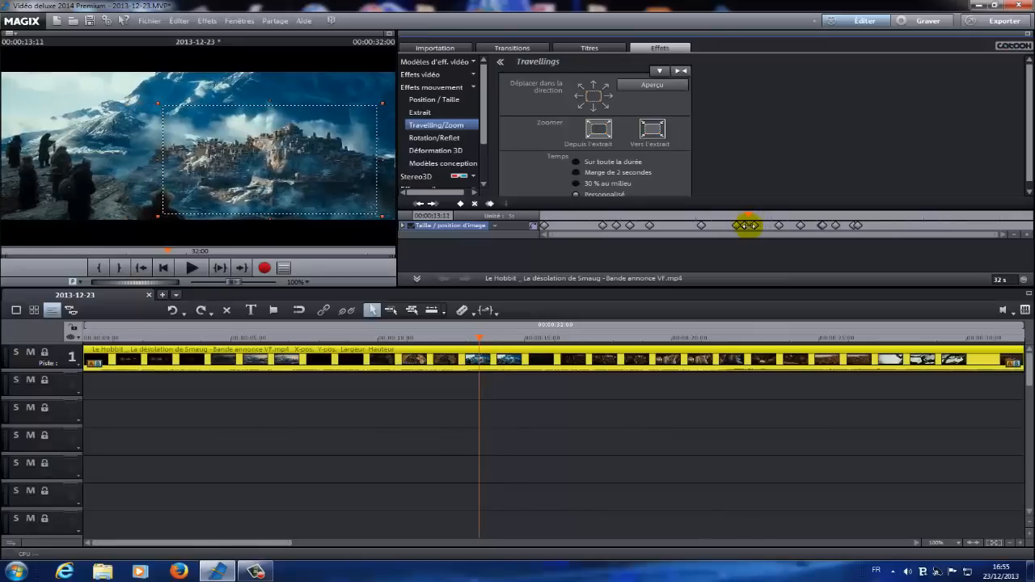
mouse_move(745, 214)
left_mouse_down()
mouse_move(724, 215)
mouse_move(754, 212)
mouse_move(745, 216)
left_mouse_up()
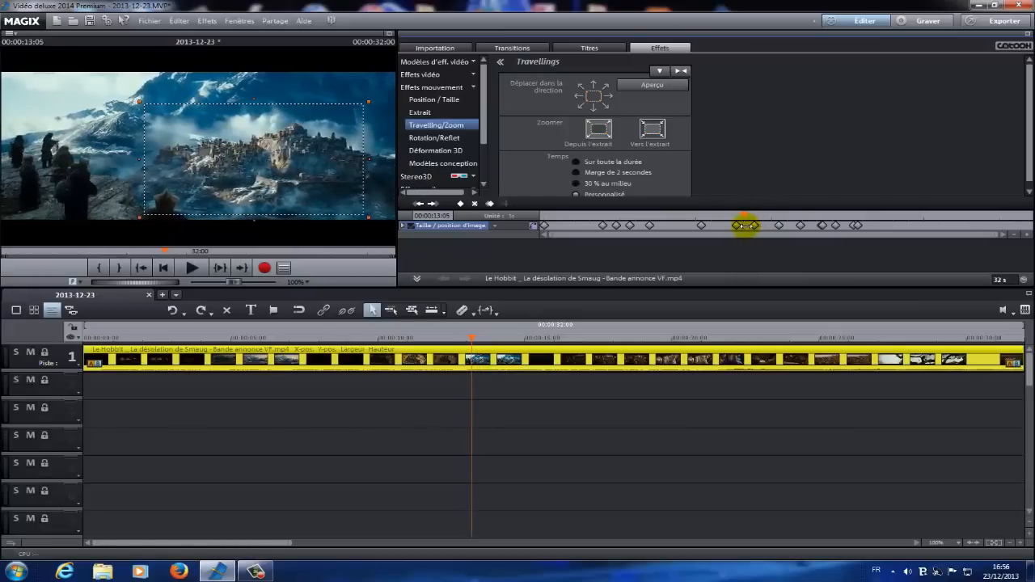
mouse_move(745, 217)
left_mouse_down()
mouse_move(732, 215)
mouse_move(742, 212)
left_mouse_up()
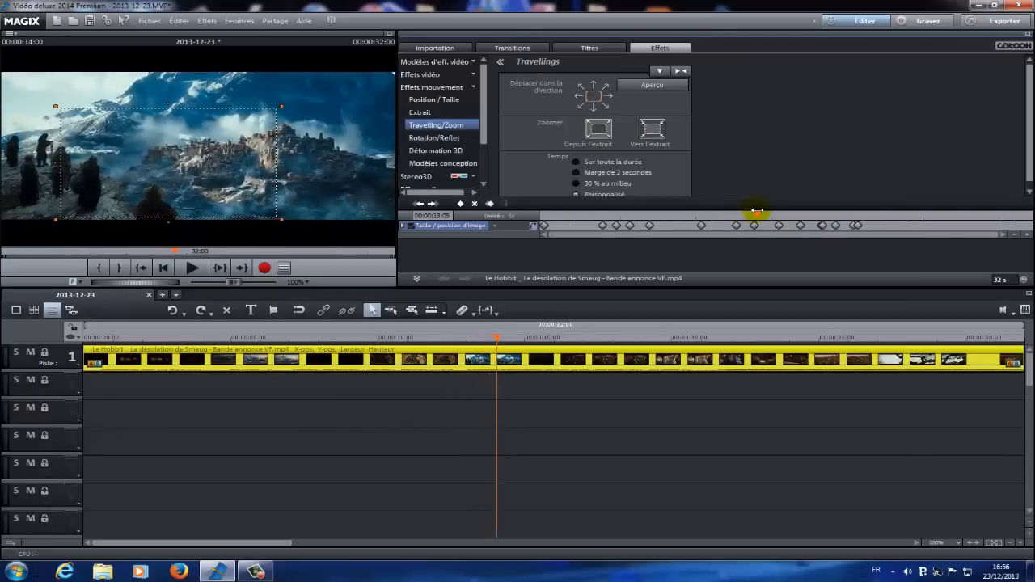
Play the movie from 00:00:11:19 to check the travelling across the mountain city shot, and stop playback
left_click_drag(753, 212, 722, 217)
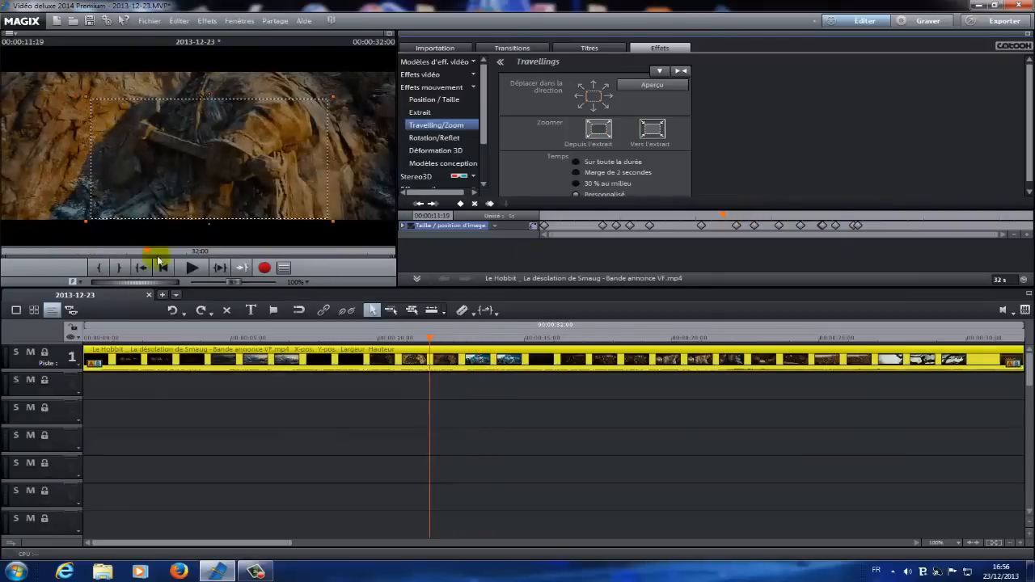
left_click(186, 267)
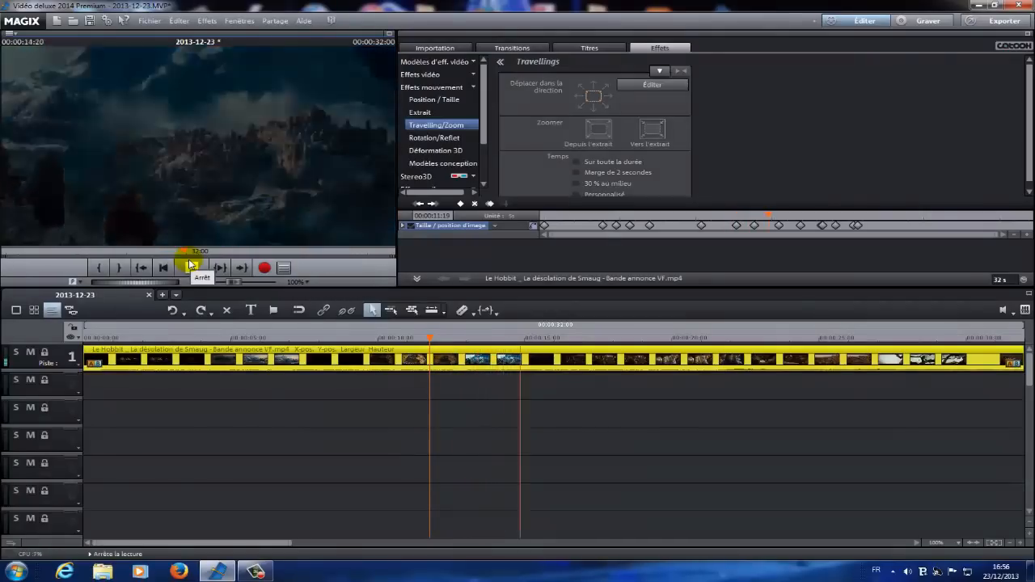
left_click(192, 265)
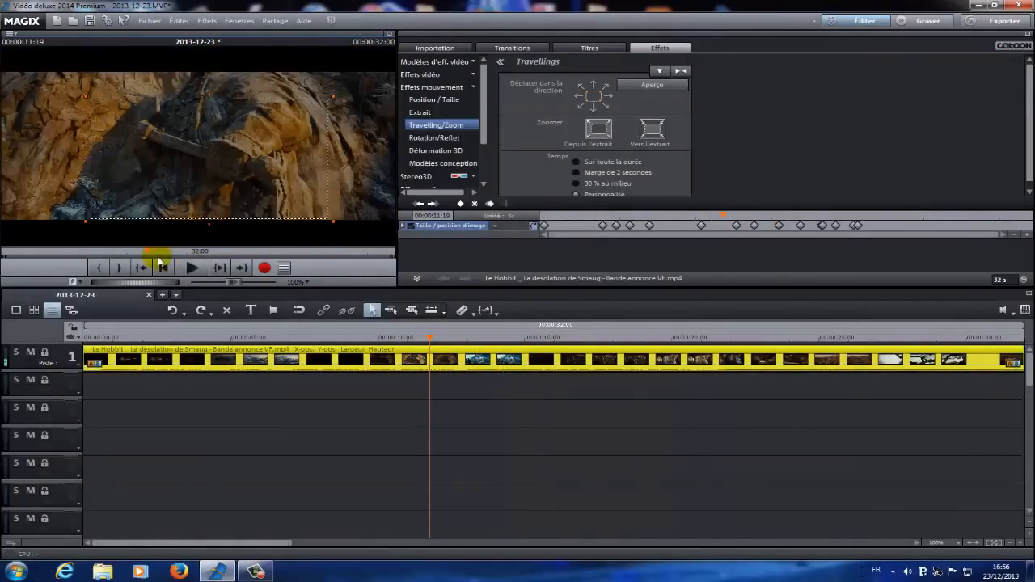
left_click(192, 269)
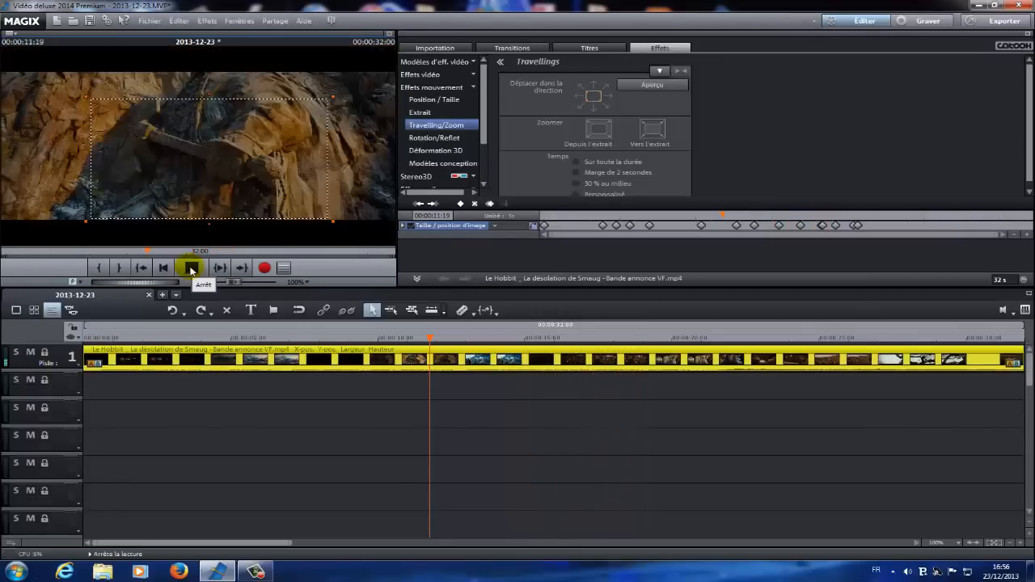
left_click(191, 268)
Delete the keyframes at 00:00:18:10 and 00:00:19:06 on the Taille / position d'image curve
left_click(822, 226)
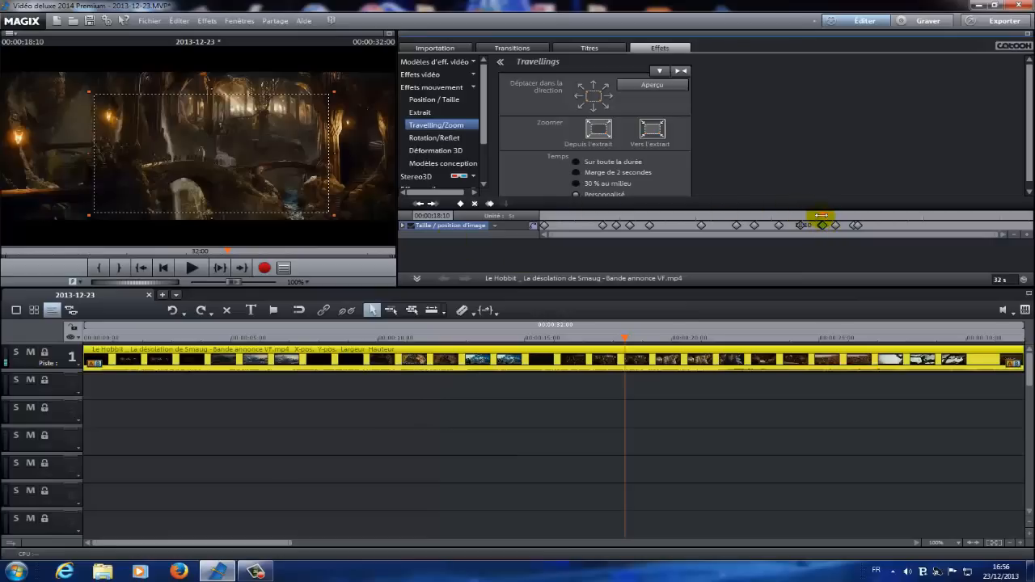
mouse_move(821, 215)
left_mouse_down()
mouse_move(831, 216)
mouse_move(819, 216)
left_mouse_up()
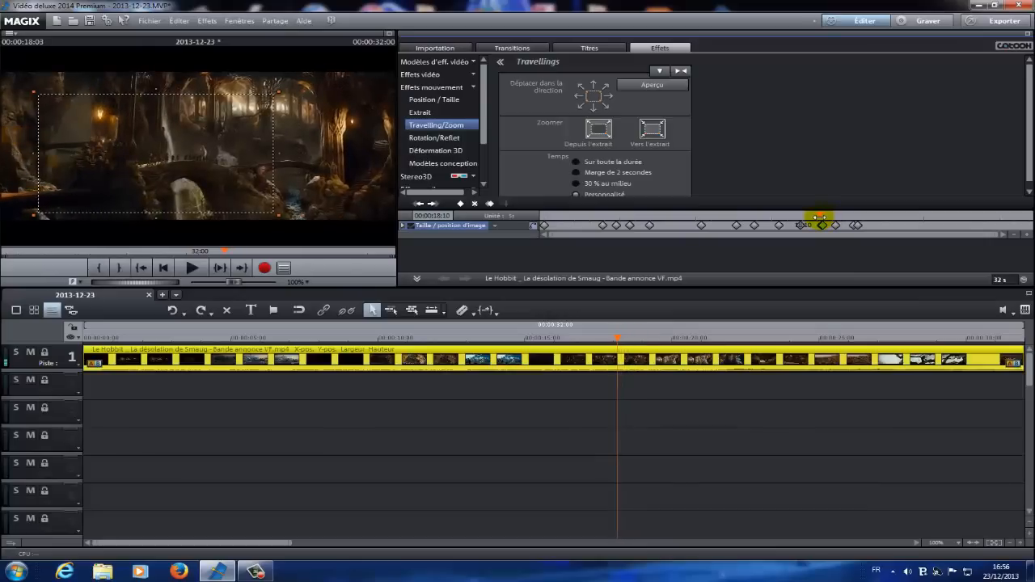
left_click(823, 225)
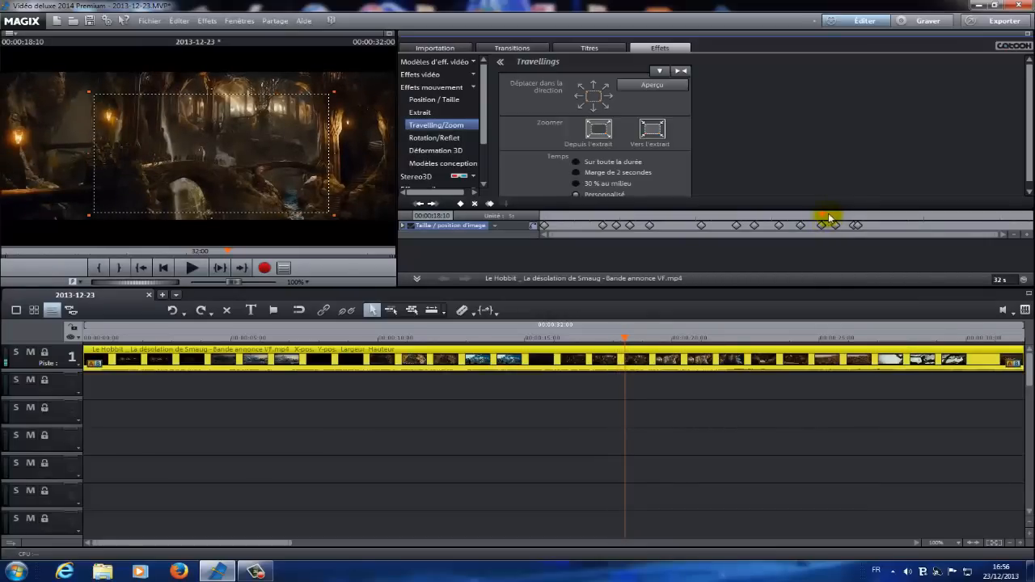
mouse_move(829, 216)
left_mouse_down()
mouse_move(815, 217)
mouse_move(838, 226)
mouse_move(855, 219)
mouse_move(845, 213)
left_mouse_up()
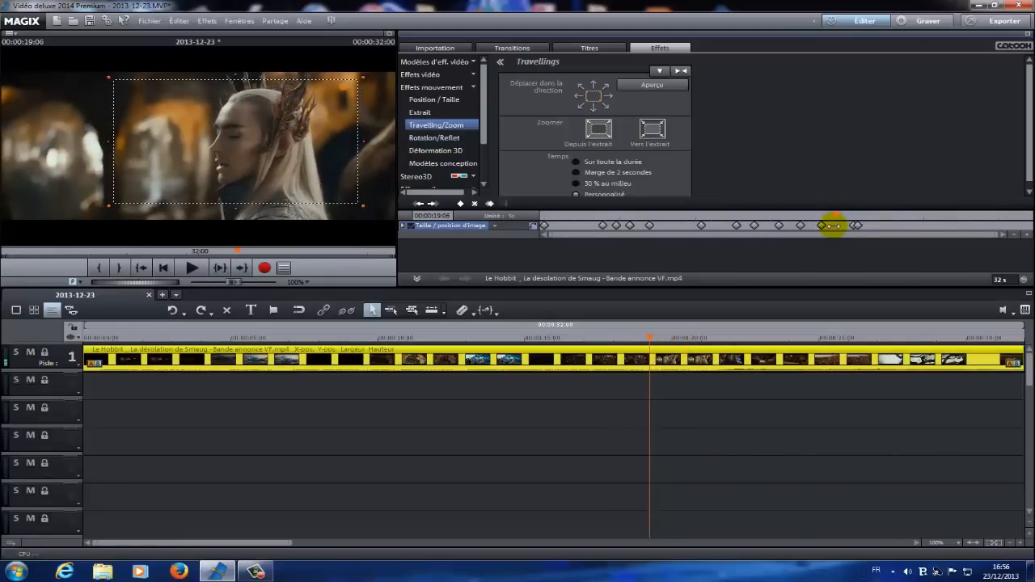
Play the movie from 00:00:17:18 to check the movement through the cave and elf king shots, and stop playback
left_click_drag(833, 215, 812, 220)
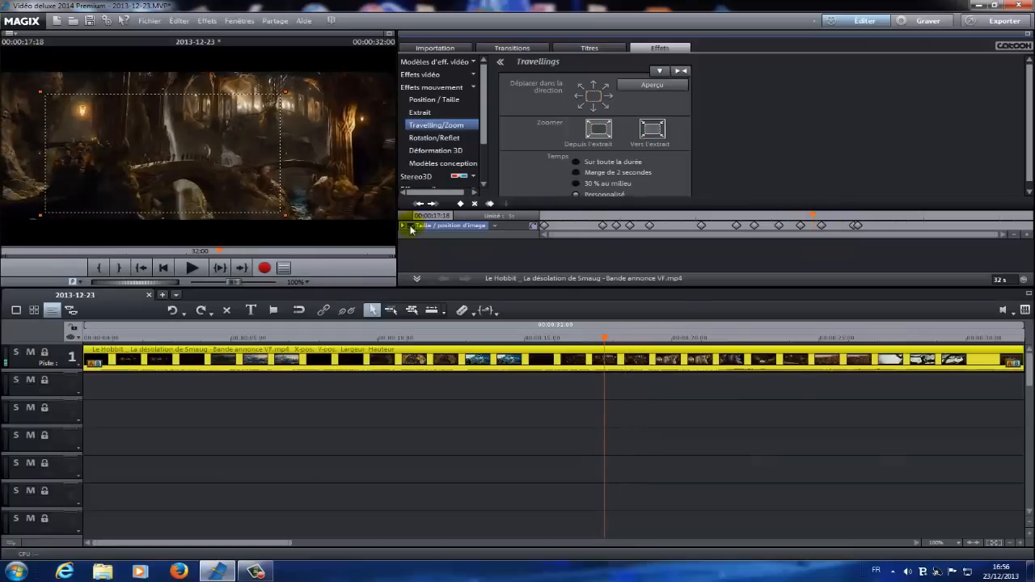
left_click(192, 269)
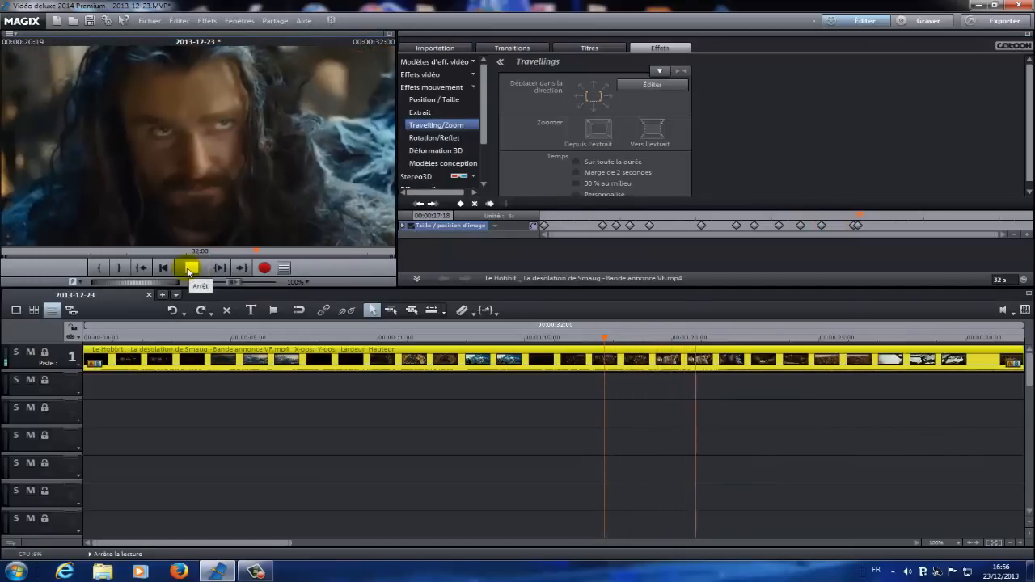
left_click(189, 269)
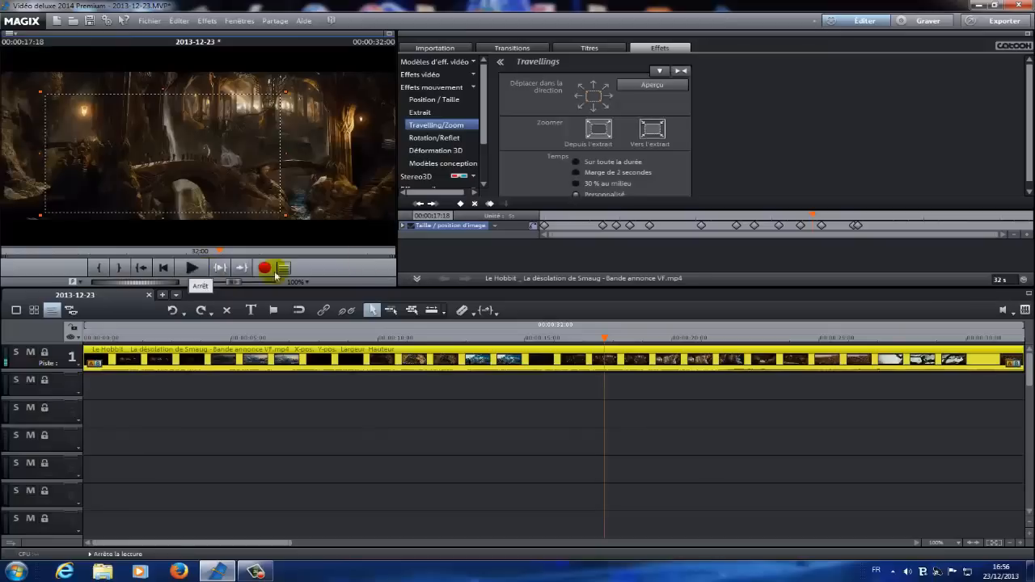
Delete the keyframe at 00:00:20:18 on the bearded man's shot
left_click(854, 227)
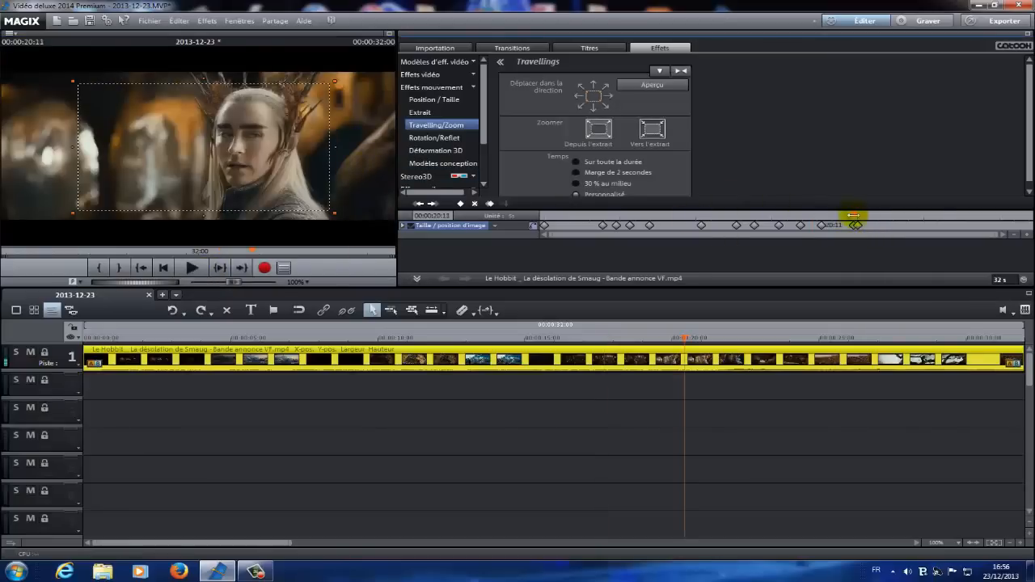
mouse_move(854, 216)
left_mouse_down()
mouse_move(884, 213)
mouse_move(855, 213)
mouse_move(856, 224)
left_mouse_up()
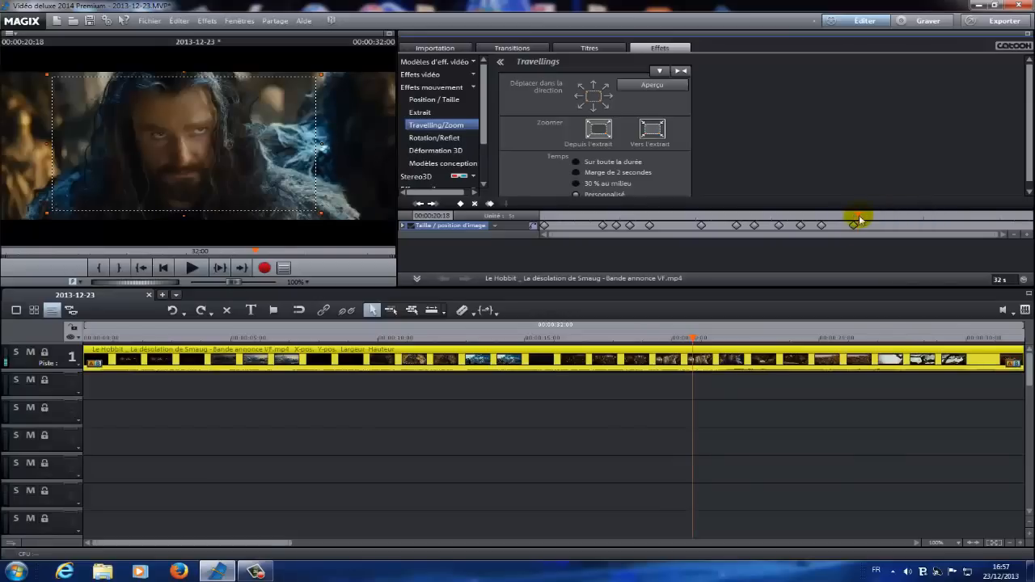
Enlarge the zoom frame toward the upper right at 00:00:19:03 and 00:00:20:11, then shift the 00:00:20:11 frame slightly down and left
left_click_drag(859, 220, 833, 219)
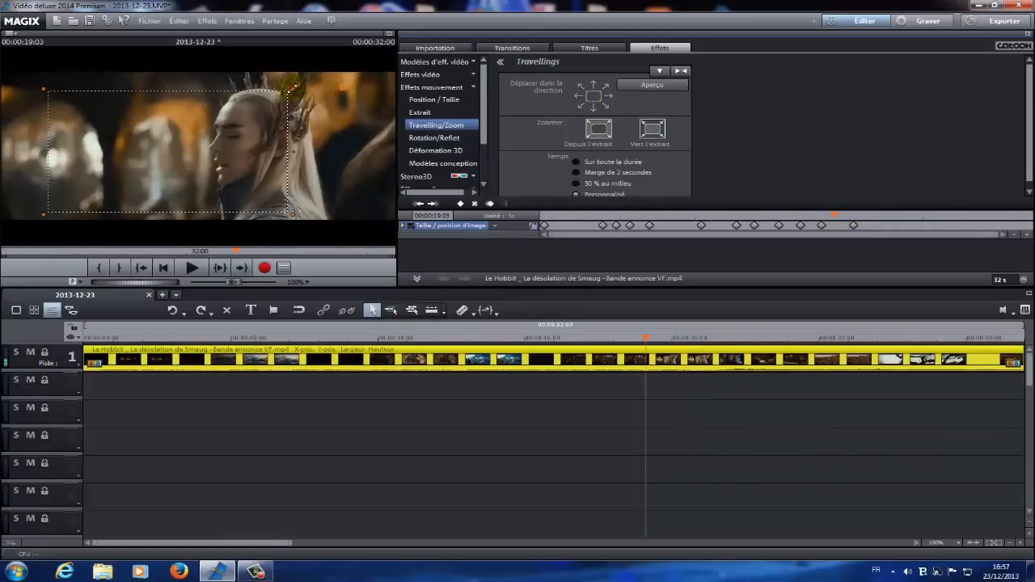
left_click_drag(294, 85, 332, 71)
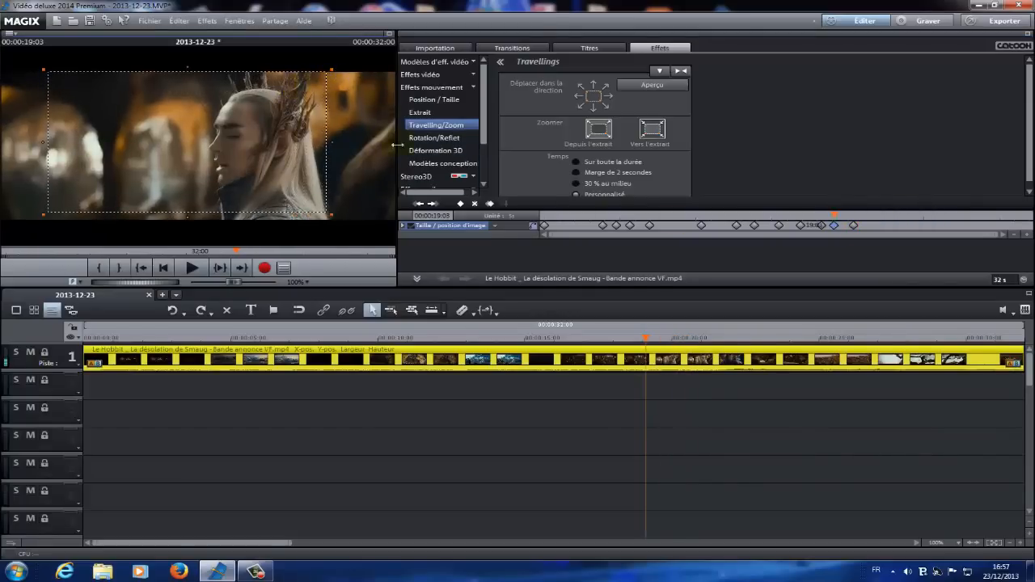
left_click(855, 226)
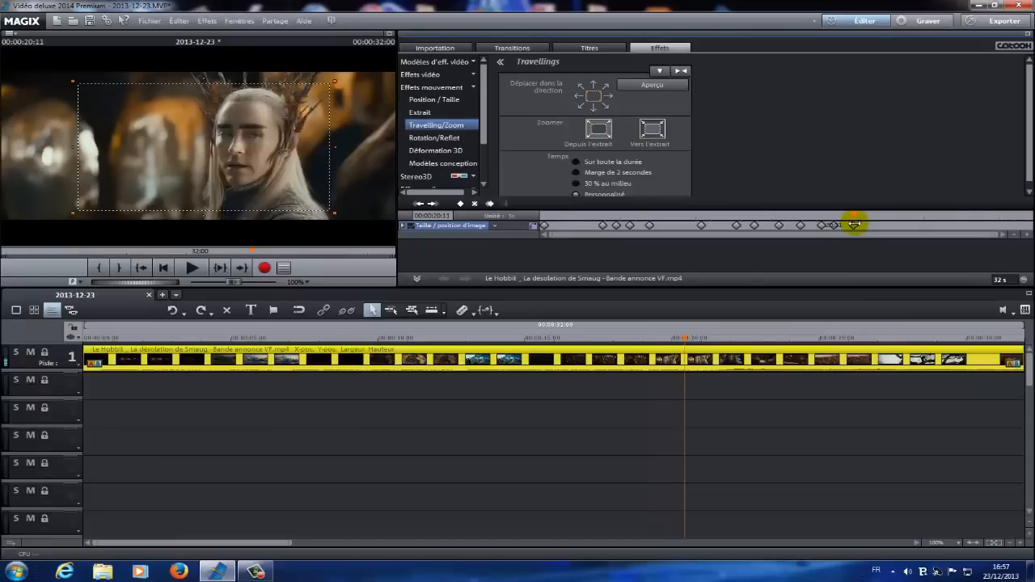
left_click_drag(334, 81, 364, 73)
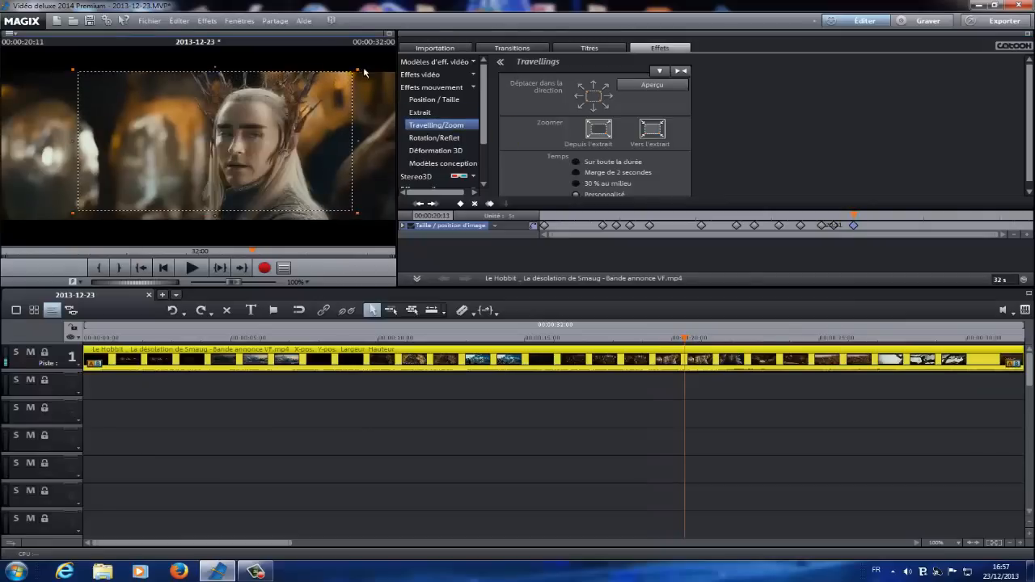
left_click_drag(230, 112, 227, 117)
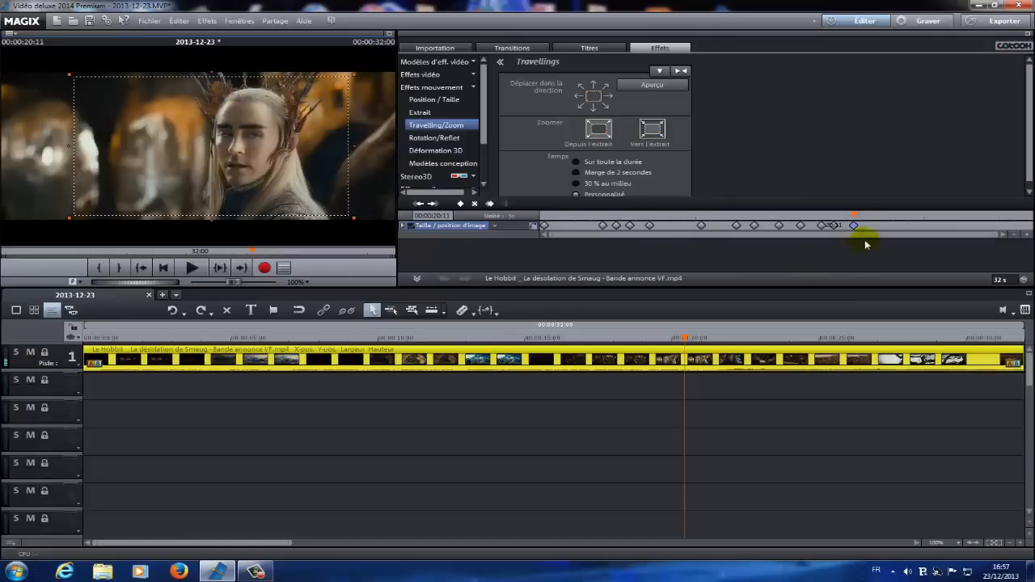
Play the movie from 00:00:17:21 to review the enlarged framing of the elf king shot, and stop playback
left_click(835, 225)
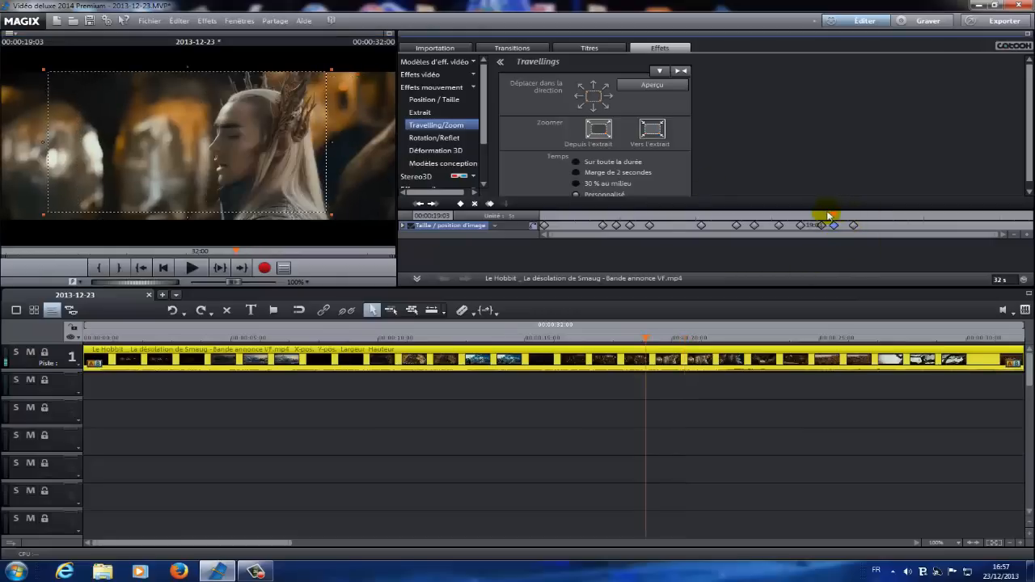
left_click_drag(836, 217, 814, 216)
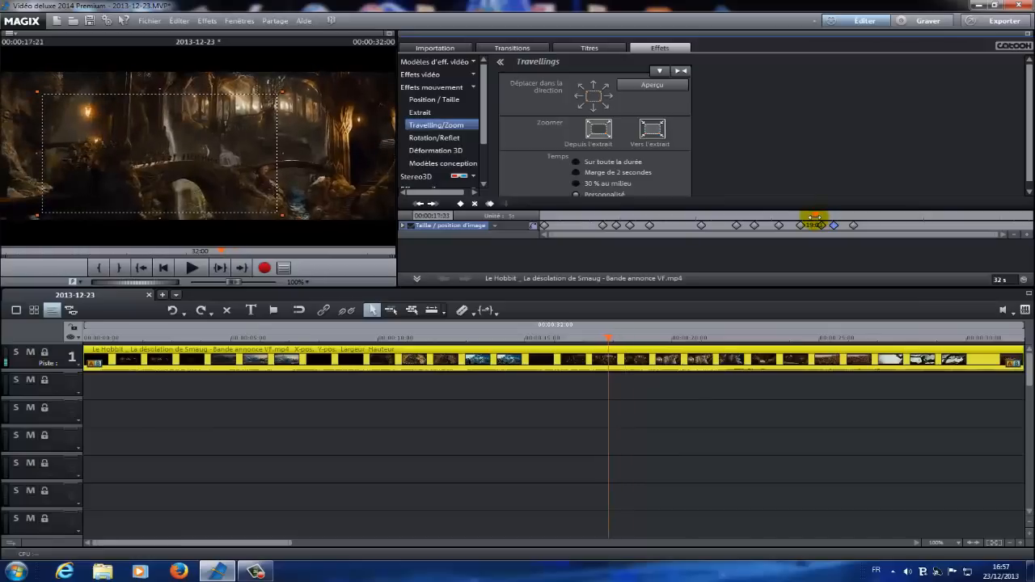
left_click(198, 273)
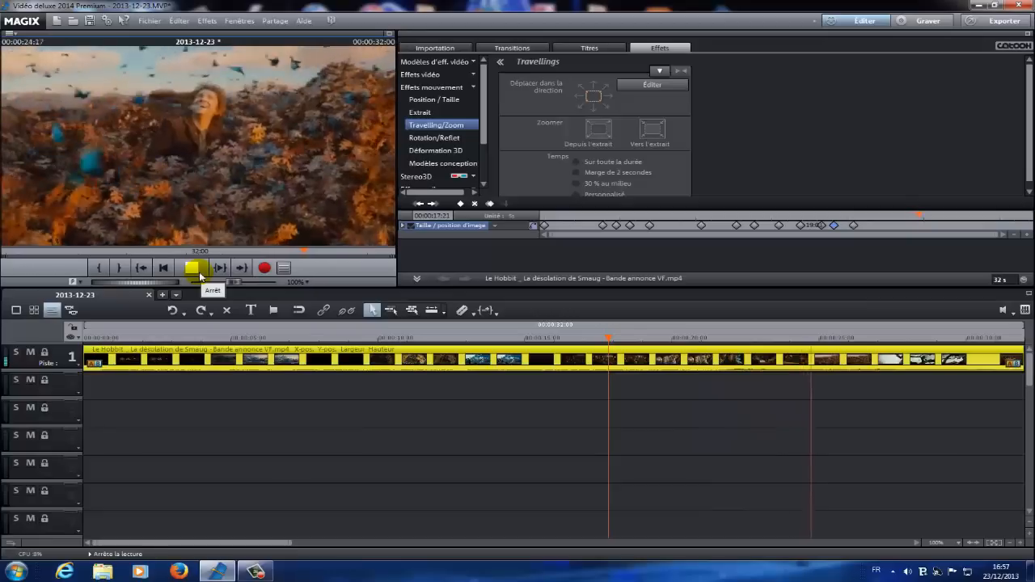
left_click(199, 276)
Enlarge the zoom frame toward the upper right at the 00:00:18:08 keyframe and delete the keyframe at 00:00:19:03
left_click(821, 224)
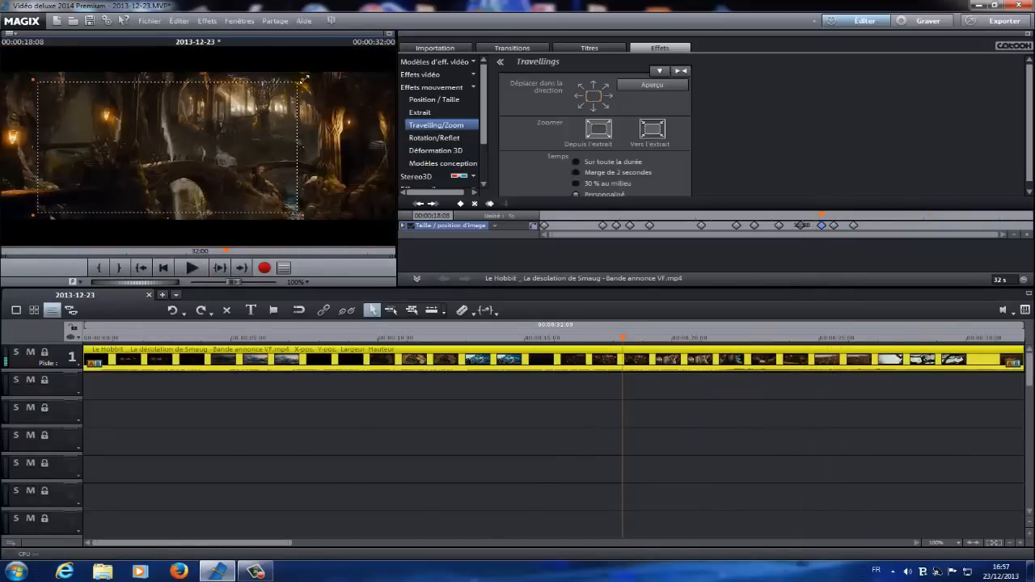
left_click(835, 227)
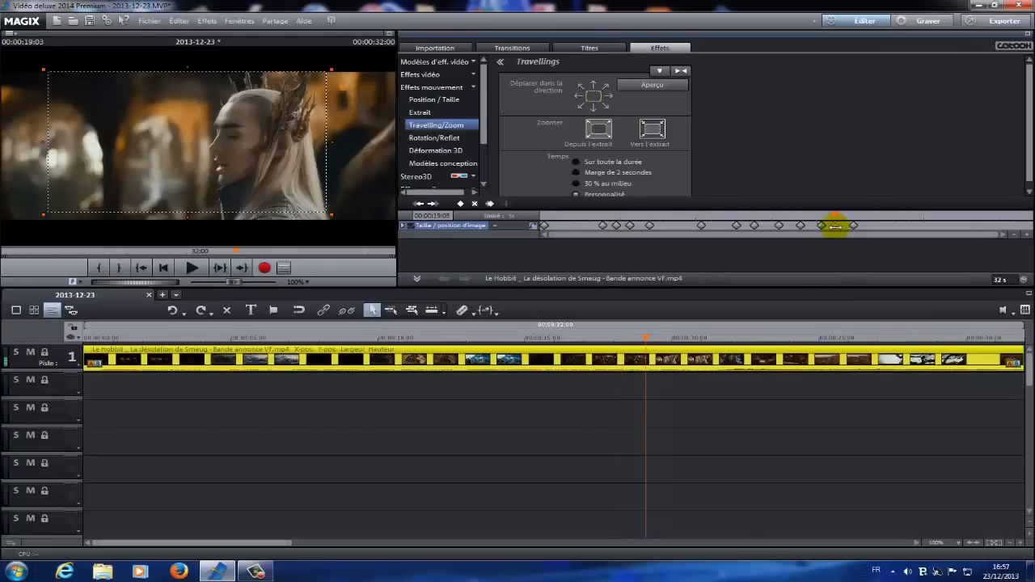
Play the movie from 00:00:17:07 to check the motion after the keyframe cleanup, and stop playback
left_click_drag(836, 226, 807, 215)
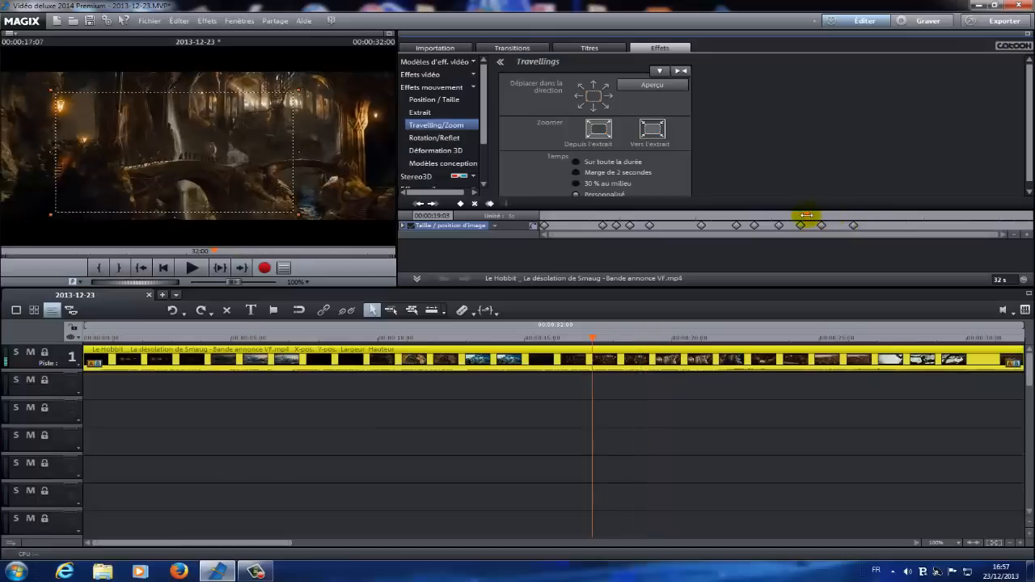
left_click(191, 267)
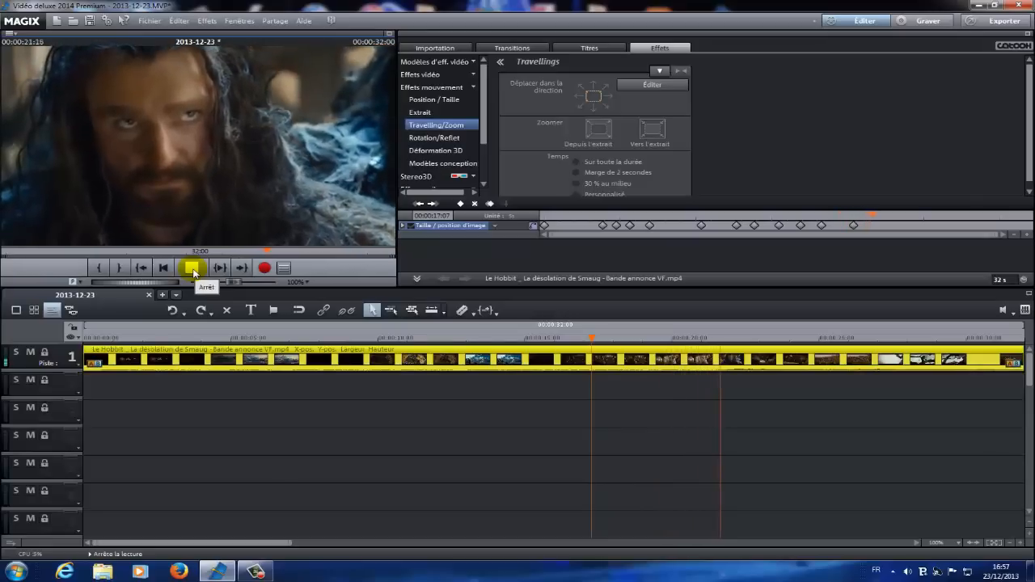
left_click(191, 267)
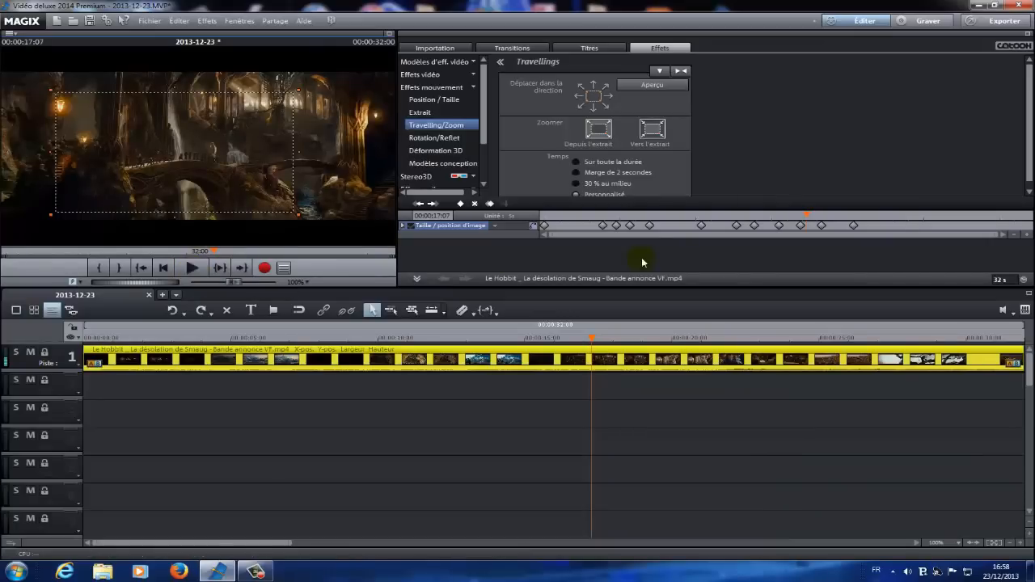
Shift the zoom frame slightly to the right at the 00:00:10:09 keyframe by adjusting its upper right and upper left corners
left_click(651, 227)
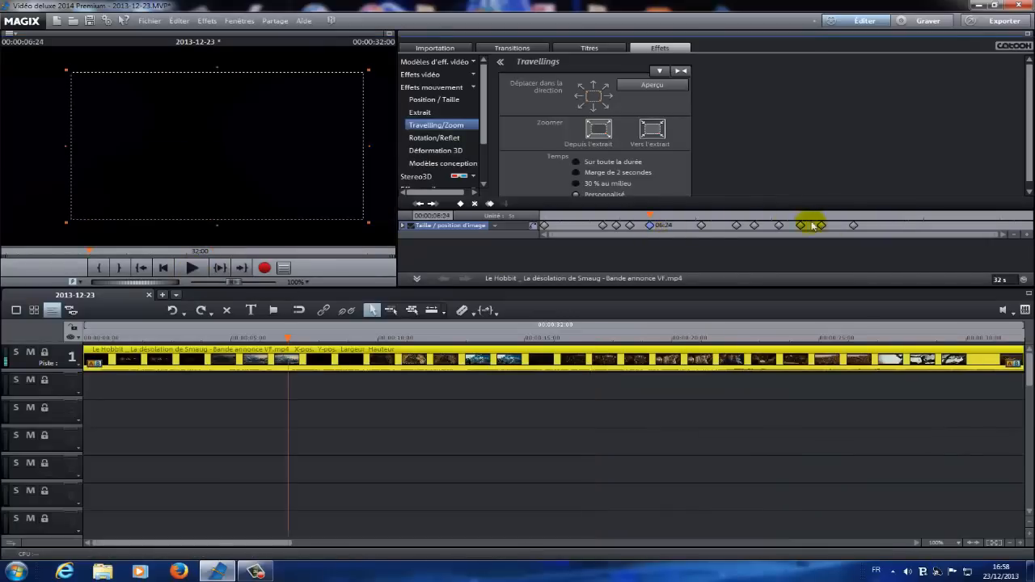
left_click(702, 228)
left_click(702, 228)
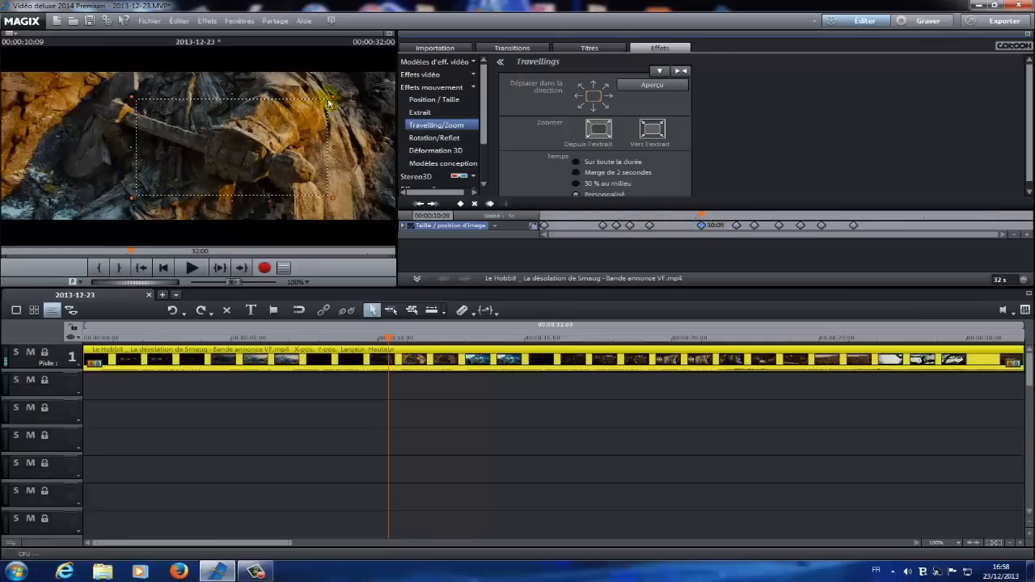
left_click_drag(331, 95, 342, 95)
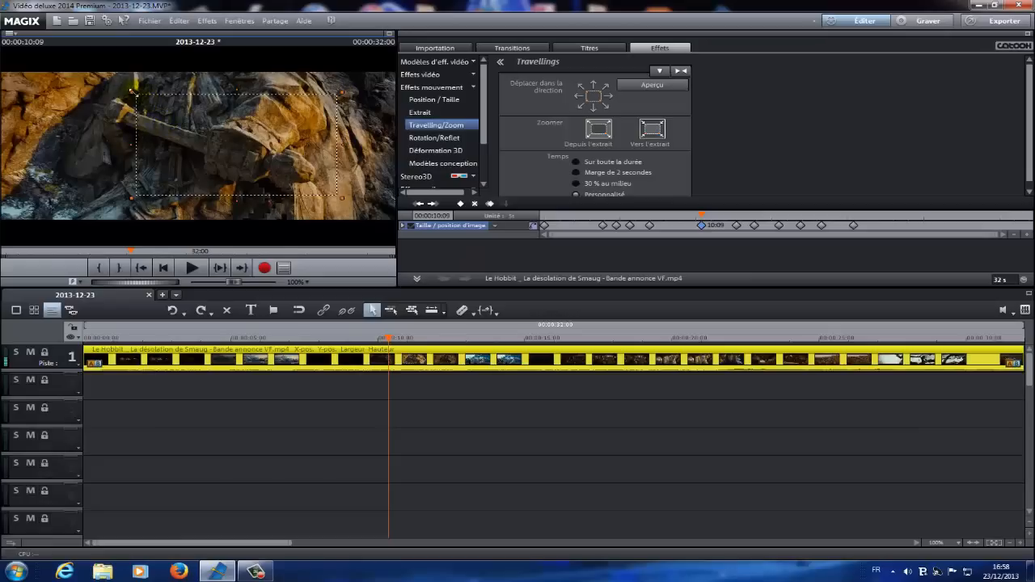
left_click_drag(134, 91, 143, 97)
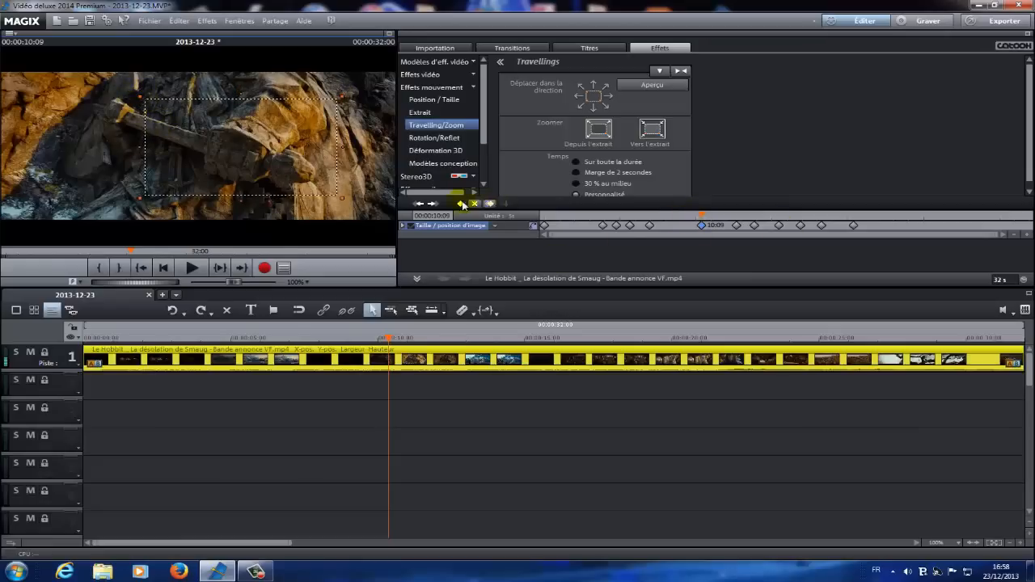
Shrink the zoom frame at the 00:00:12:17 keyframe, raising its lower edge and fine-tuning its upper right corner
left_click_drag(700, 215, 737, 216)
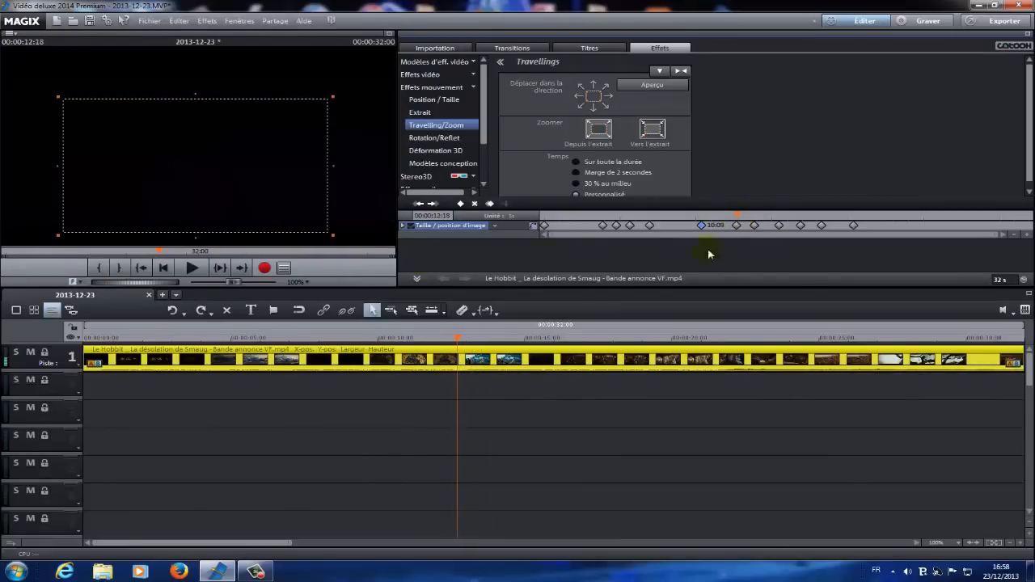
left_click(735, 225)
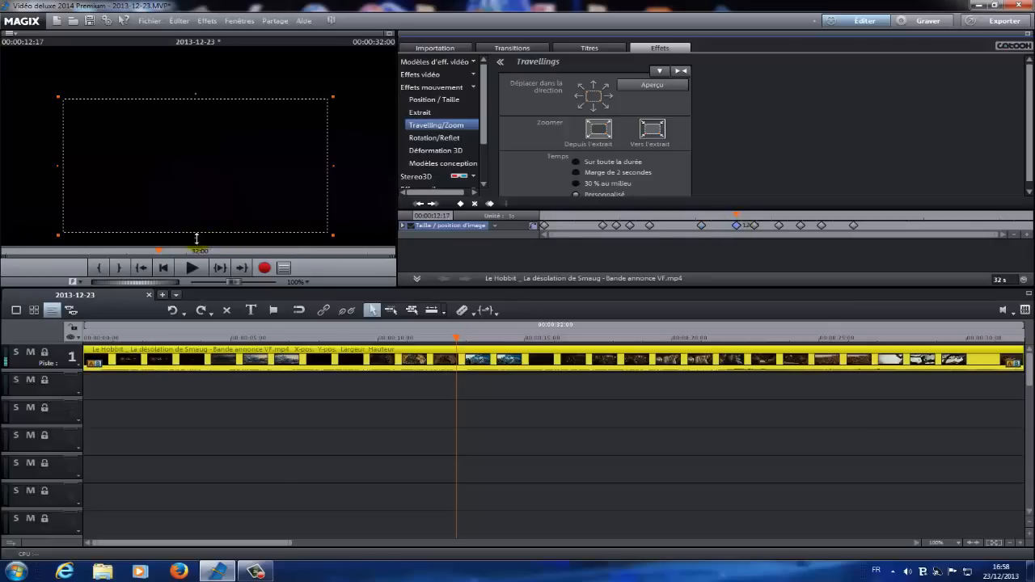
left_click_drag(195, 235, 197, 226)
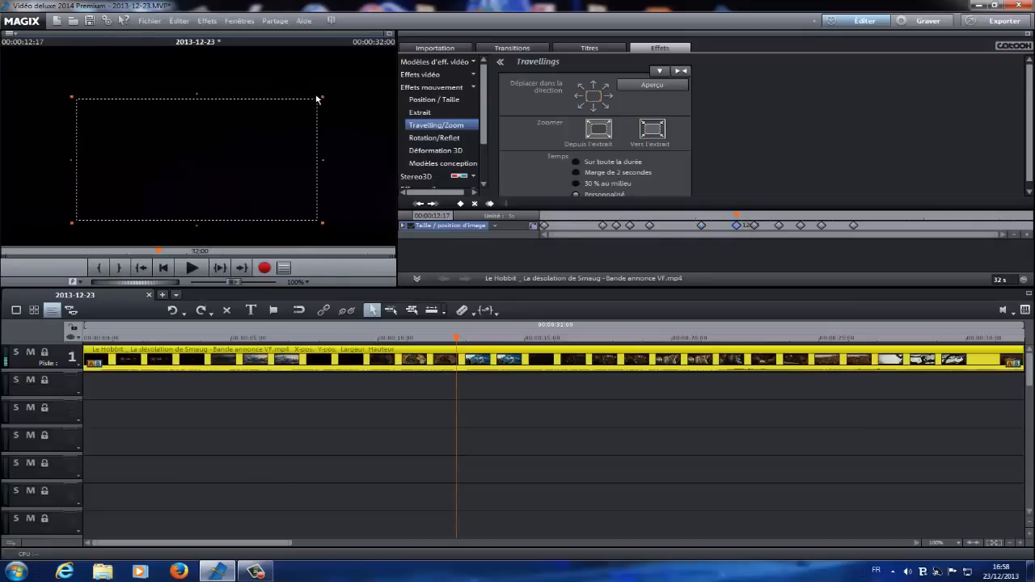
left_click_drag(323, 95, 333, 84)
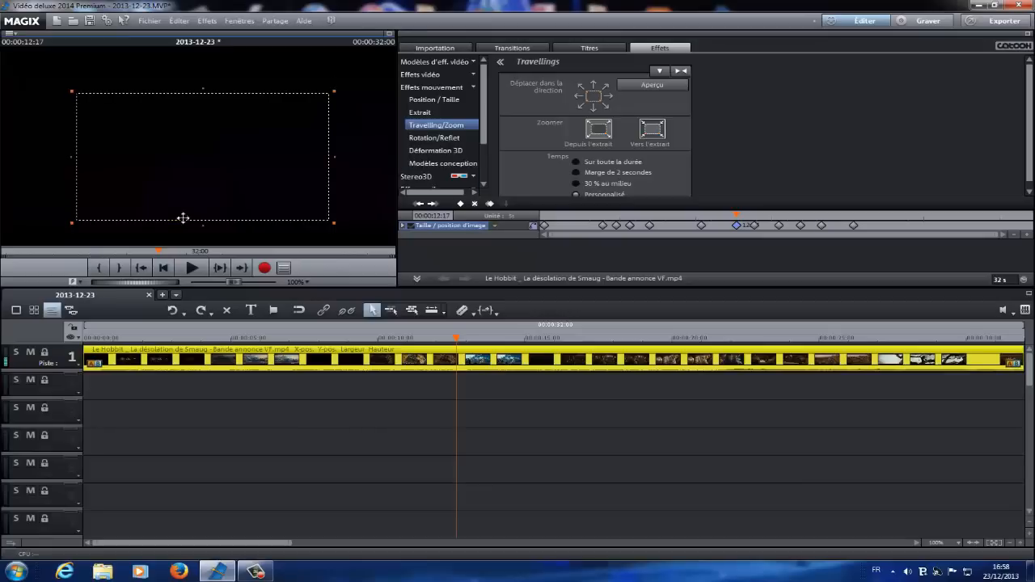
left_click_drag(203, 221, 204, 224)
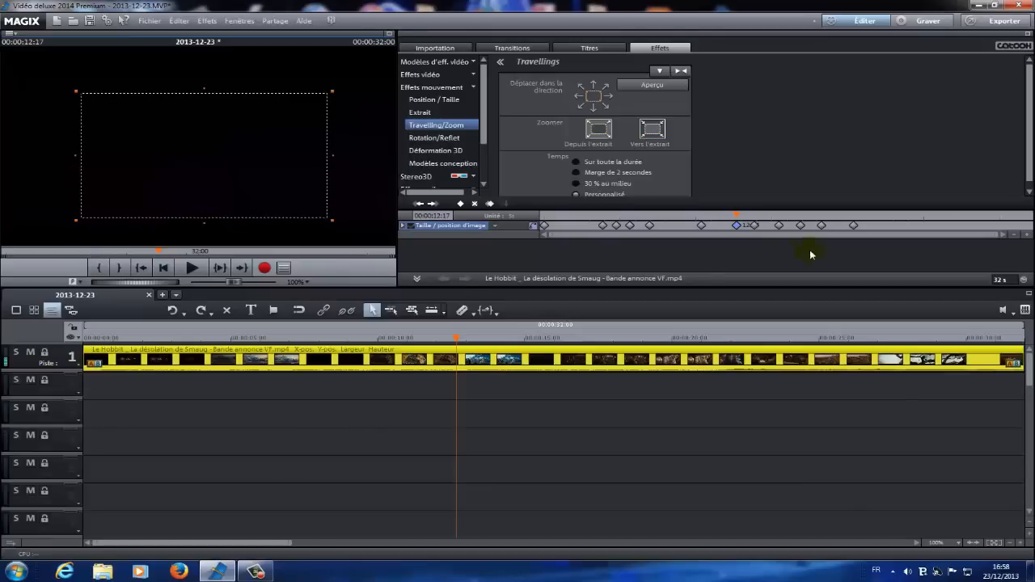
Examine the framing at 00:00:23:07 and at the successive keyframes from 00:00:12:17 to 00:00:16:23
mouse_move(735, 216)
left_mouse_down()
mouse_move(936, 198)
mouse_move(897, 199)
left_mouse_up()
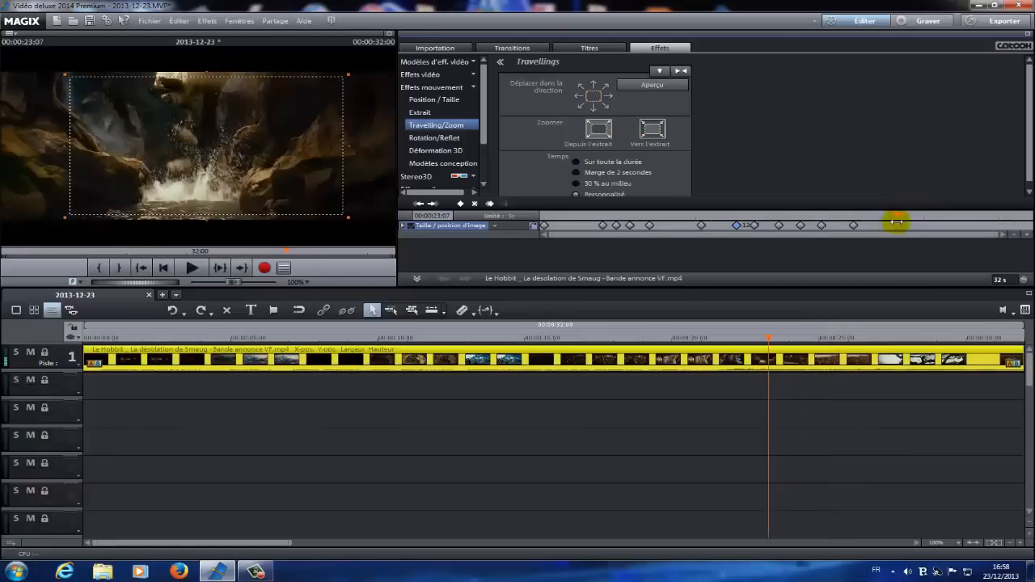
left_click(580, 231)
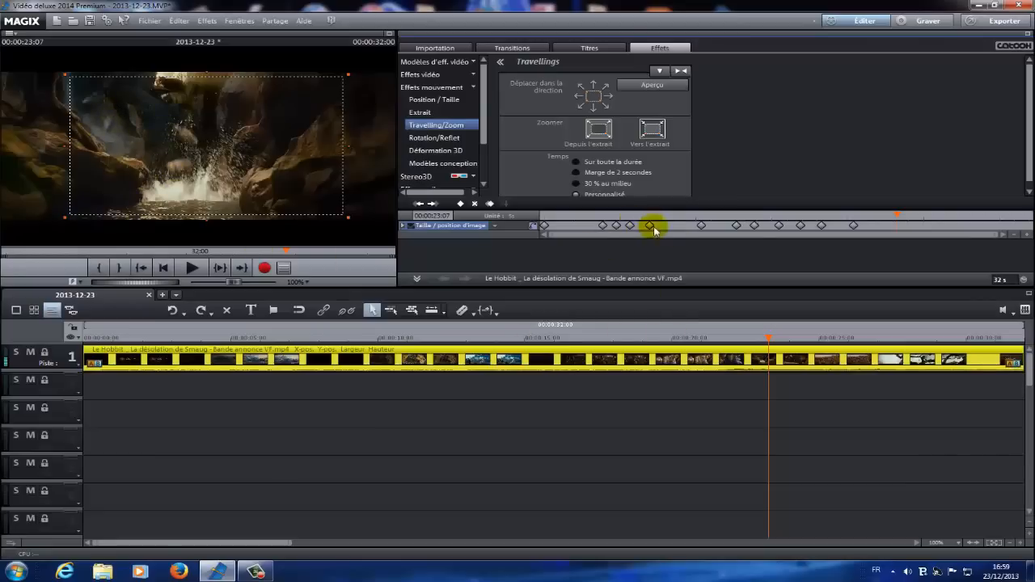
left_click(736, 225)
left_click(754, 225)
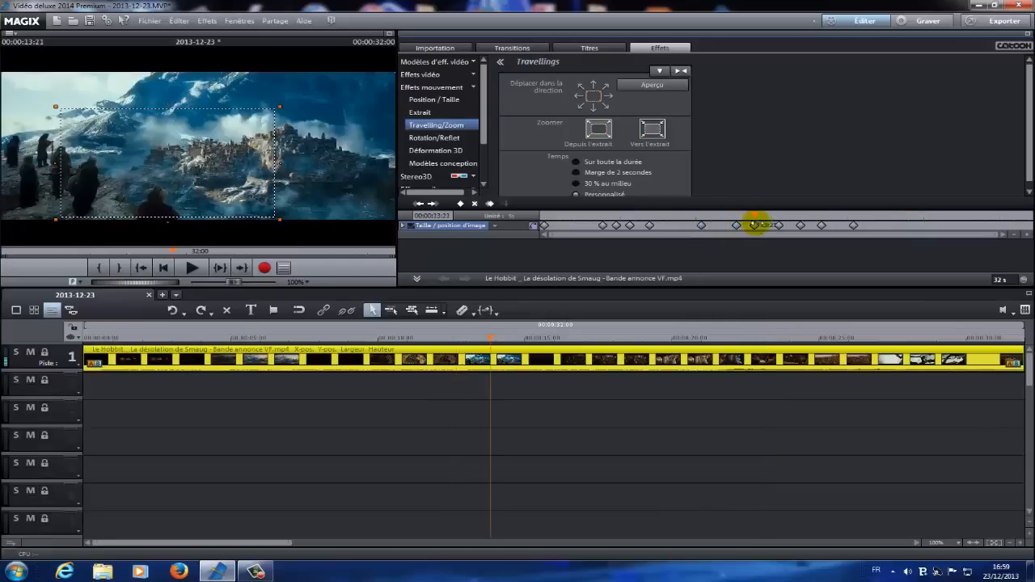
left_click(777, 225)
left_click(801, 225)
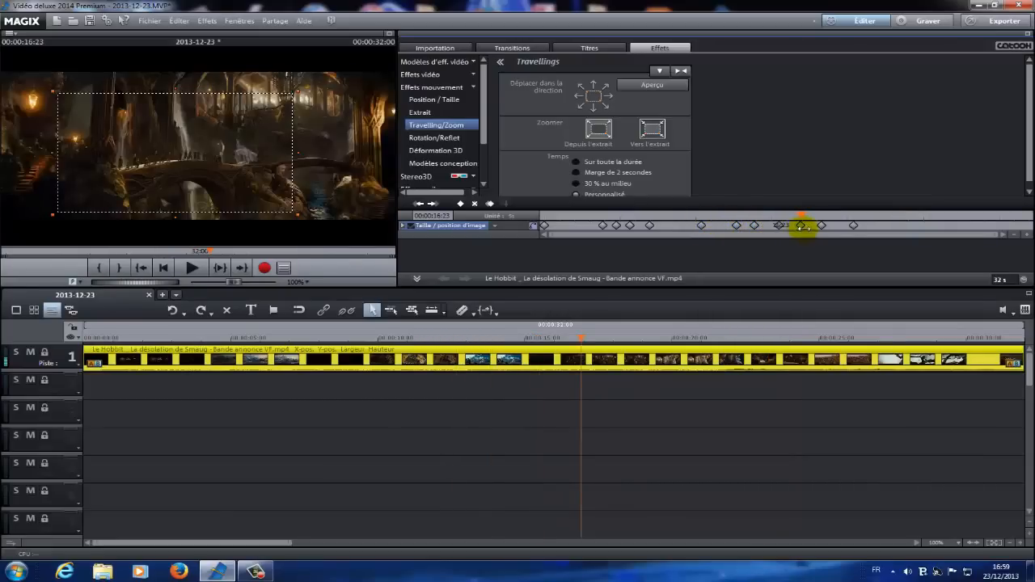
Magnify the keyframe timeline around 00:00:16:23 to spread the closely spaced keyframes apart
left_click(1026, 234)
left_click(1026, 235)
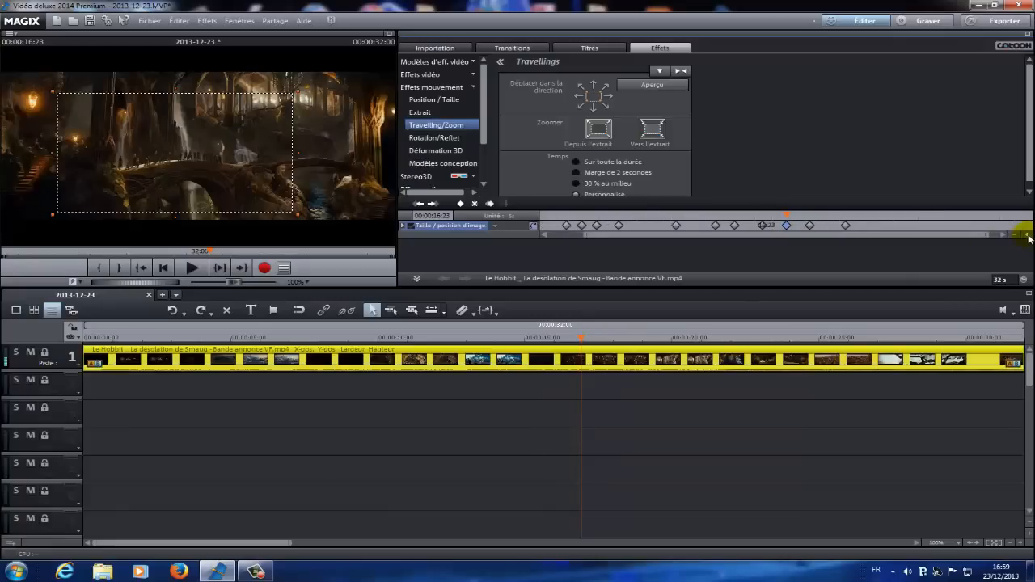
left_click(1026, 234)
left_click(1026, 234)
left_click(1026, 235)
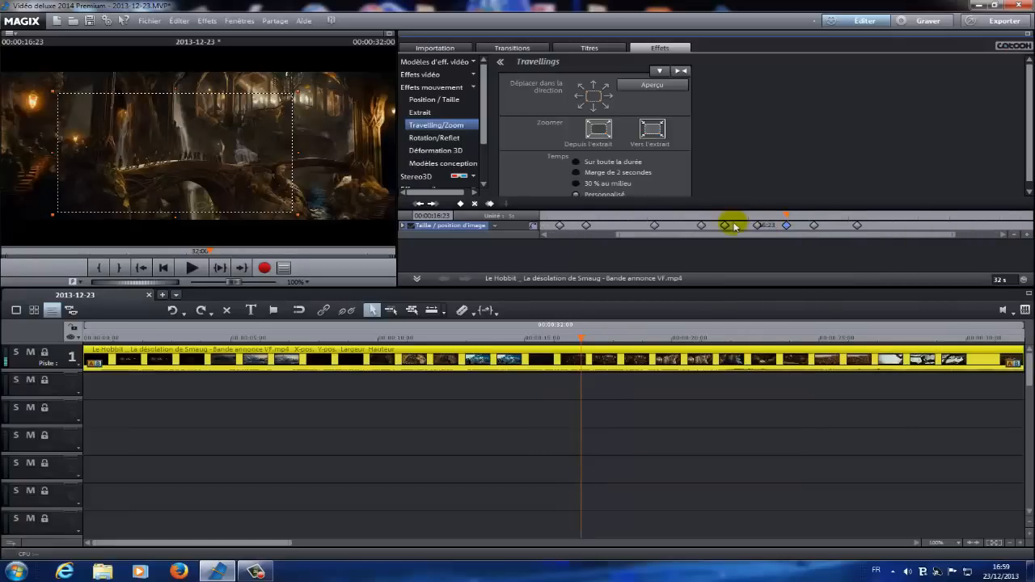